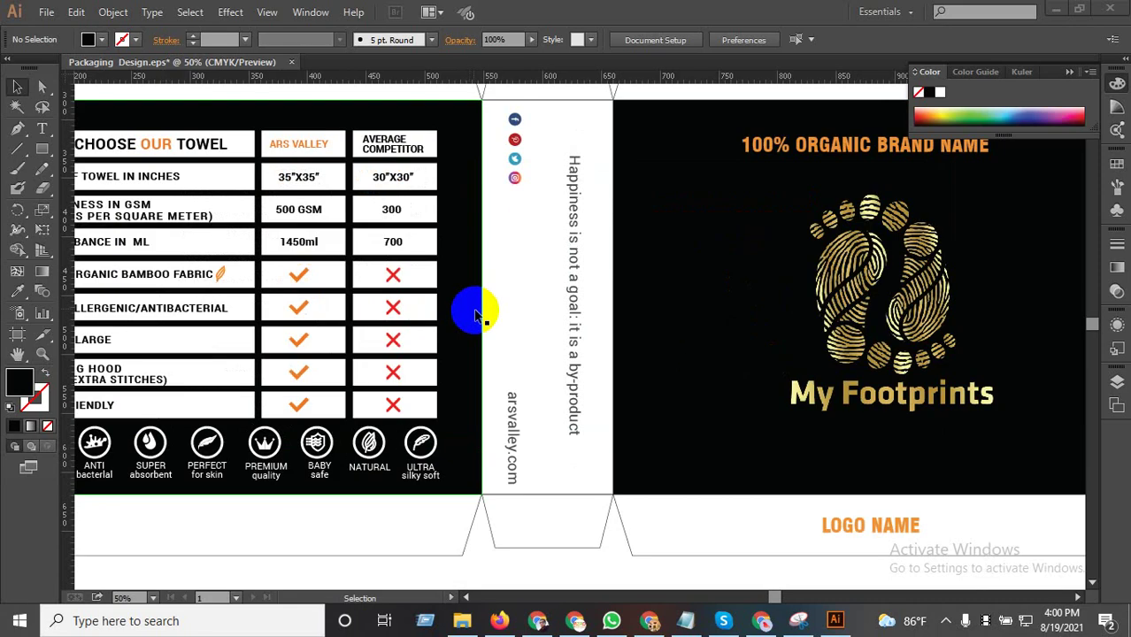
Insert an ampersand so the top flap label reads 'LOGO & NAME'.
scroll(539, 310, "down", 1)
scroll(539, 315, "down", 2)
scroll(543, 307, "up", 3)
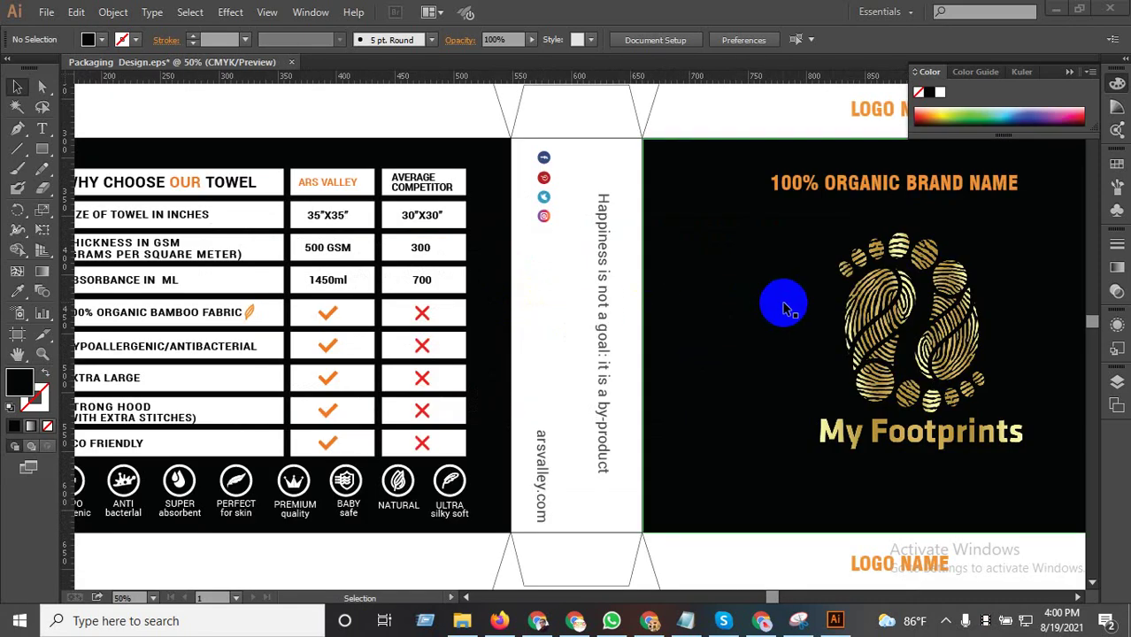
scroll(454, 304, "down", 3)
scroll(732, 207, "up", 3)
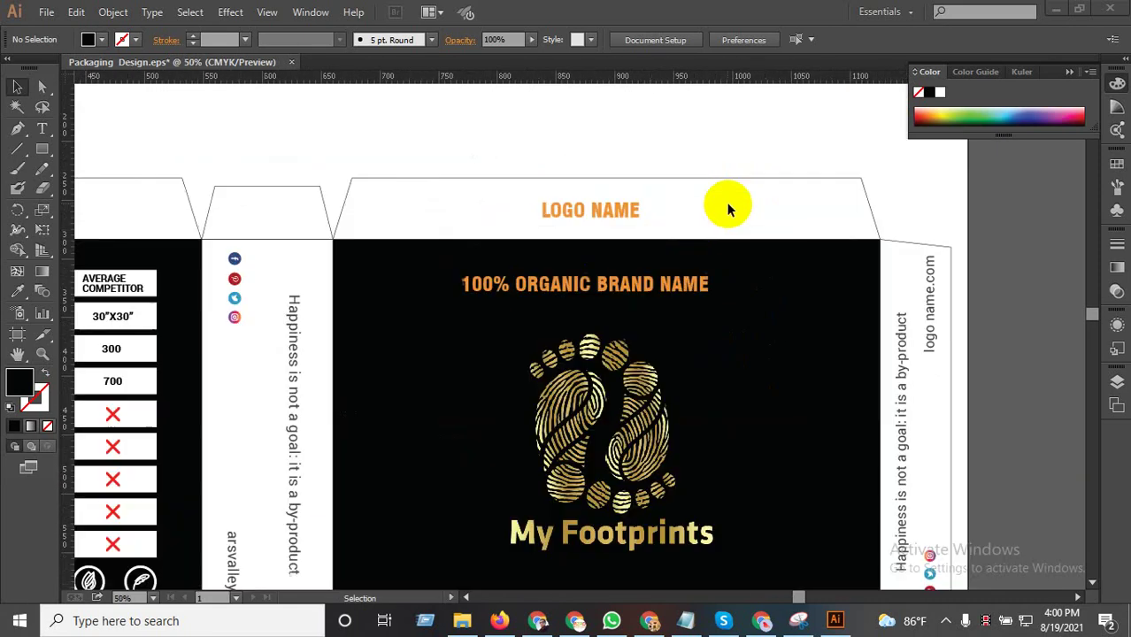
double_click(583, 218)
key("Escape")
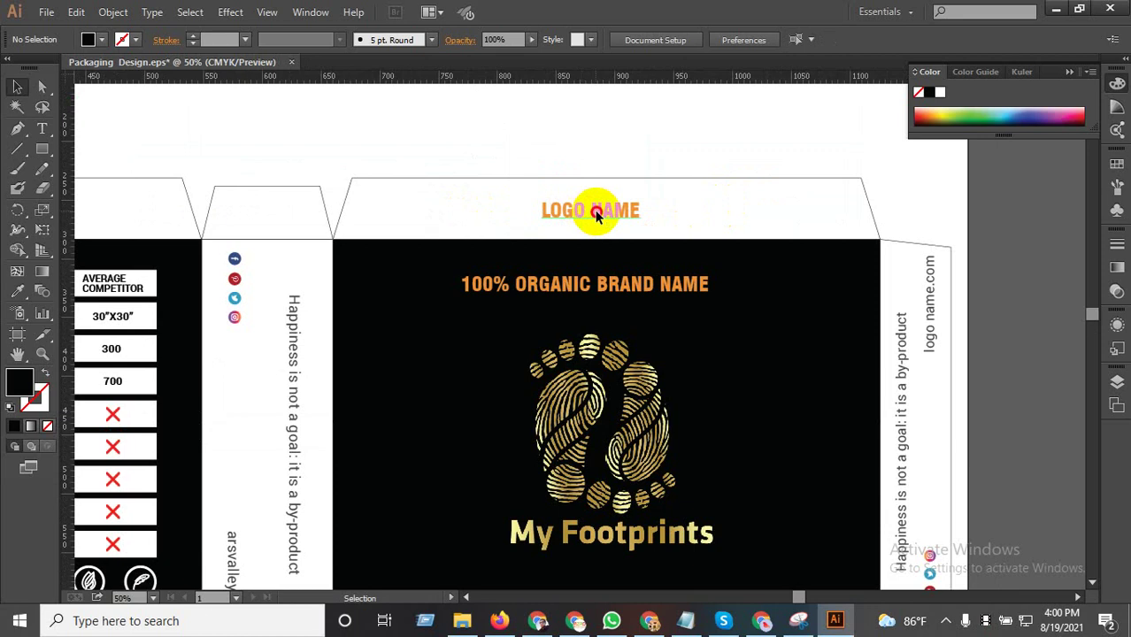
left_click(595, 212)
scroll(605, 214, "up", 2)
double_click(607, 210)
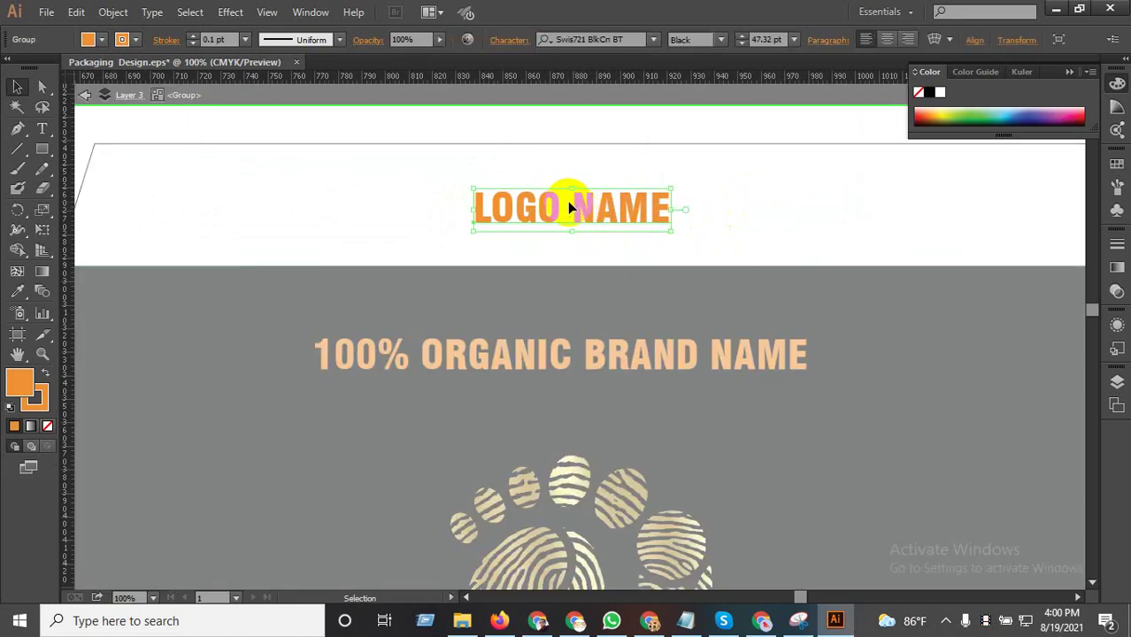
left_click(575, 209)
double_click(579, 205)
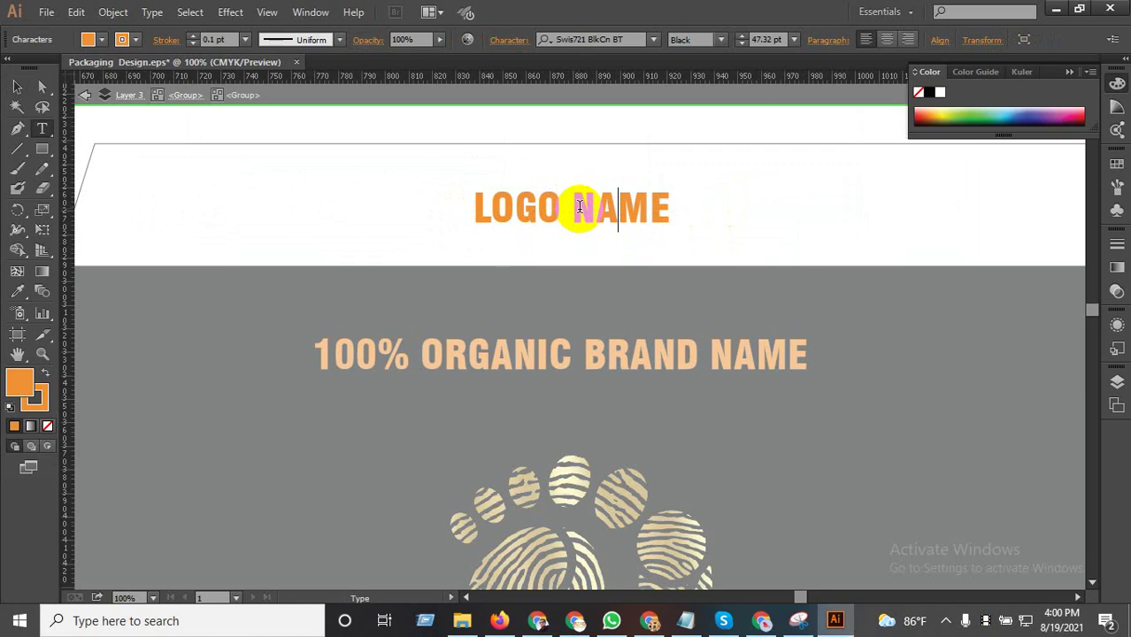
type("&")
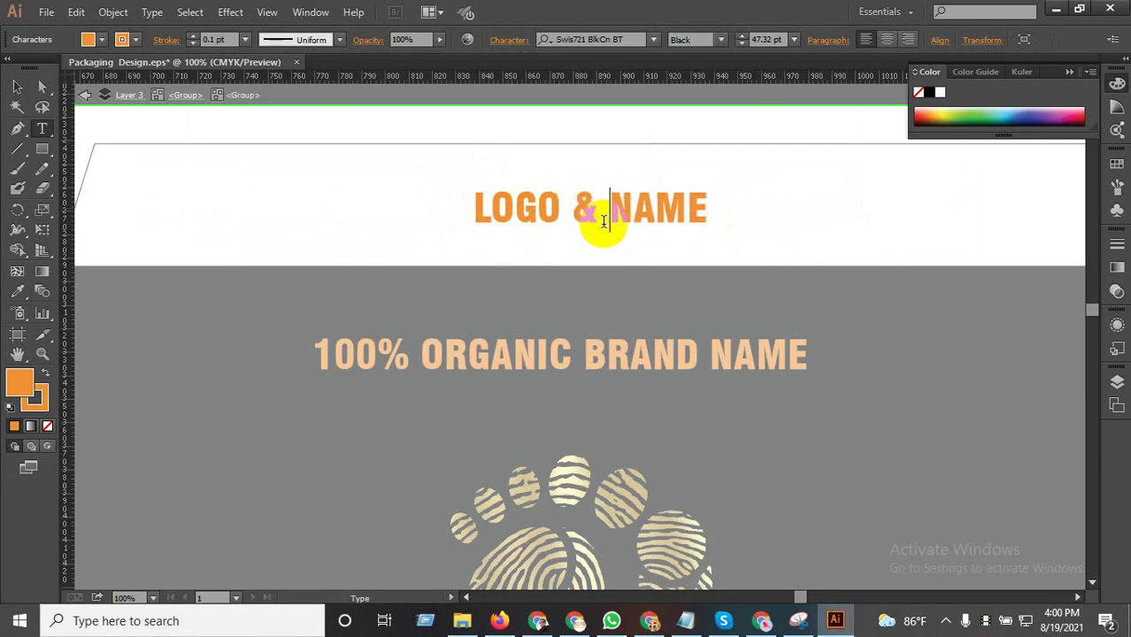
left_click(476, 211)
key("Escape")
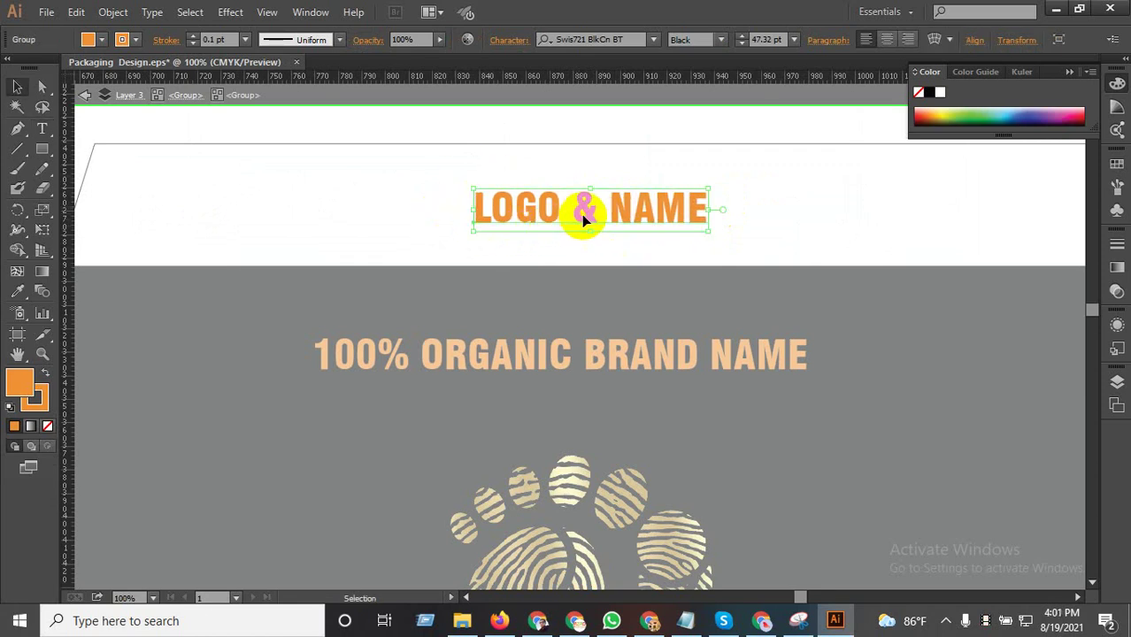
Replace the bottom flap's LOGO NAME with a copy of 'LOGO & NAME', centred on the flap.
scroll(582, 214, "down", 2)
scroll(581, 214, "down", 1)
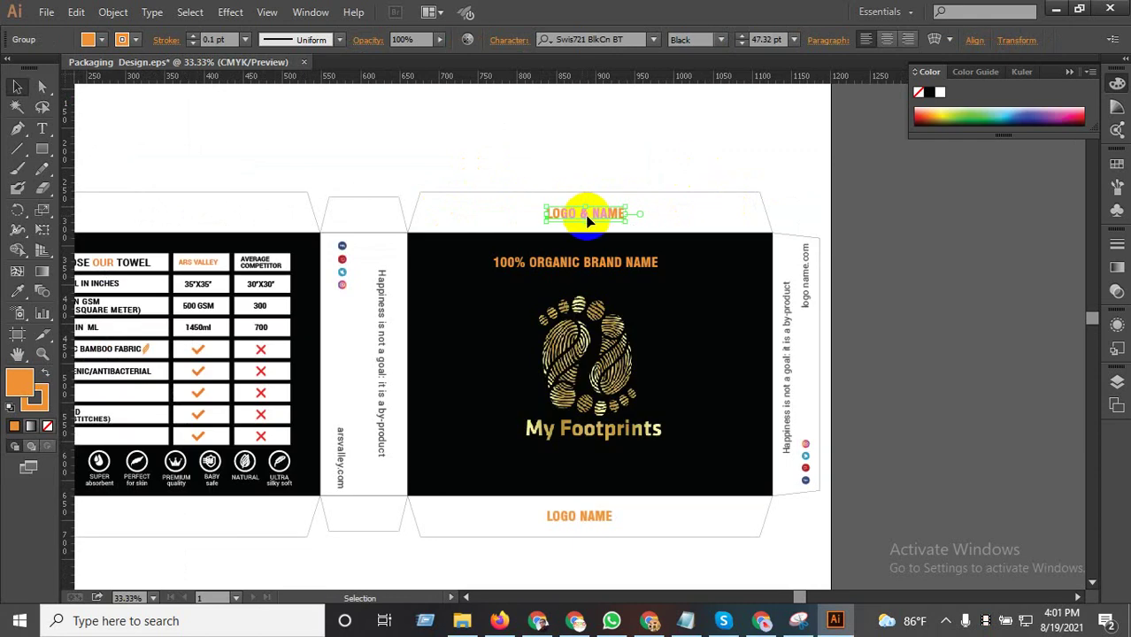
left_click(591, 222)
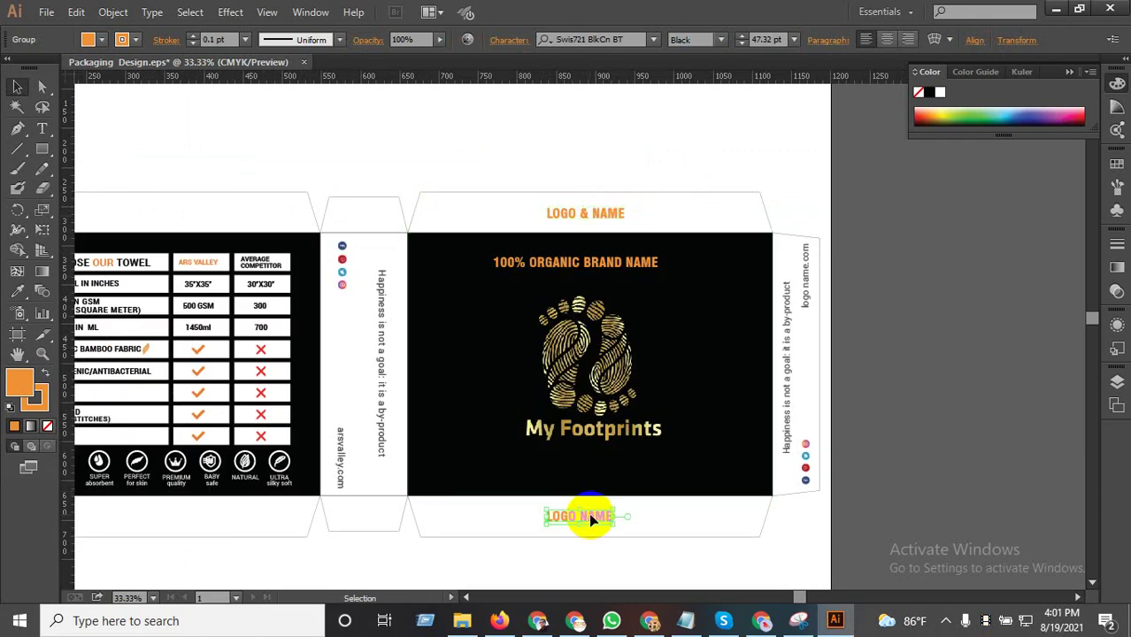
key("ctrl+z")
scroll(577, 537, "up", 2)
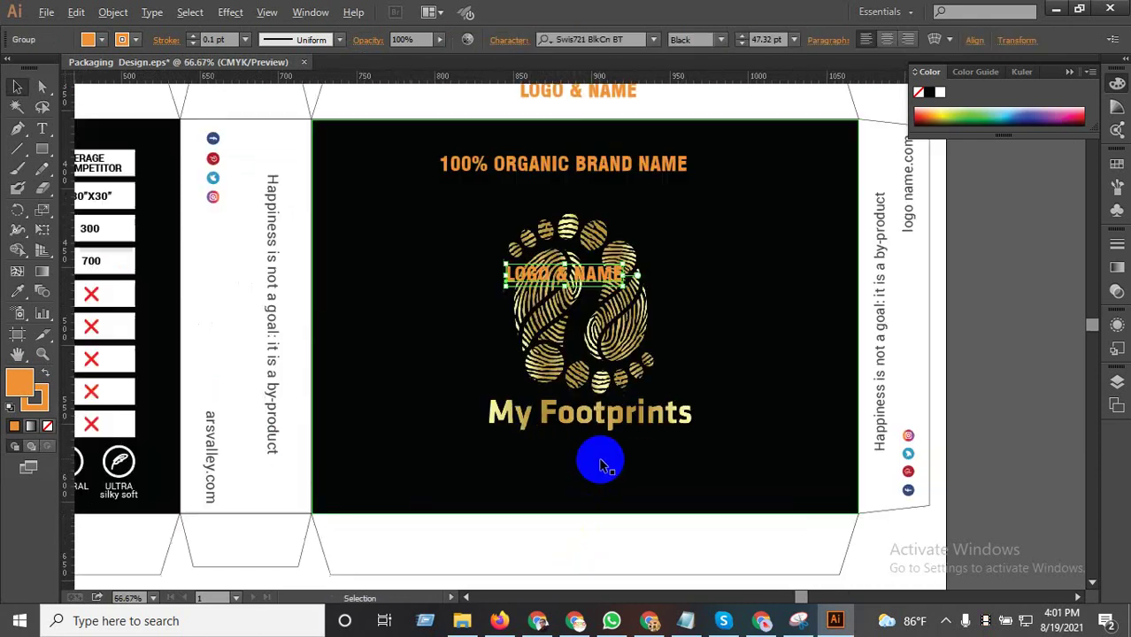
scroll(588, 318, "up", 1)
scroll(577, 177, "down", 2)
left_click_drag(577, 208, 591, 472)
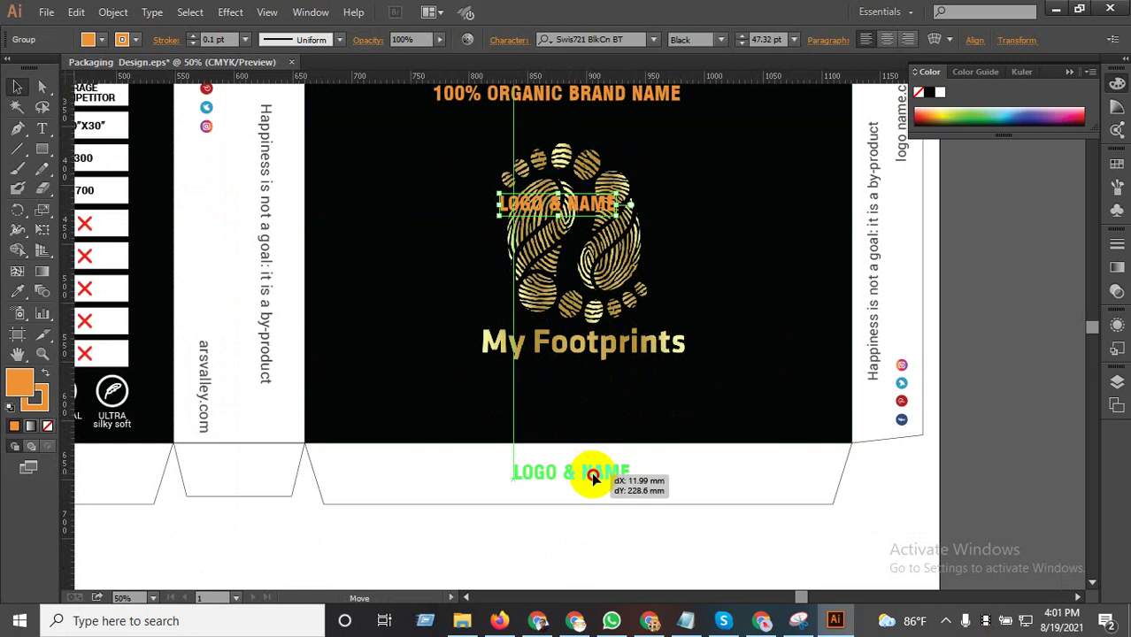
left_click_drag(757, 383, 534, 547)
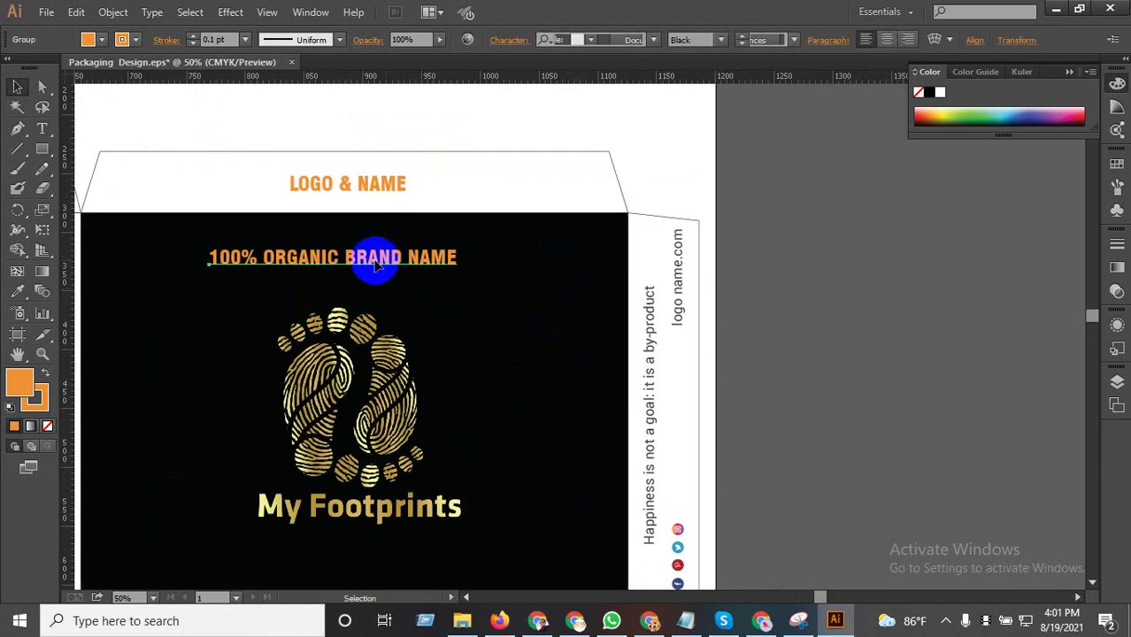
Nudge the 100% ORGANIC BRAND NAME heading a few pixels right on the front panel.
left_click(375, 263)
scroll(354, 259, "up", 1)
left_click_drag(303, 252, 326, 254)
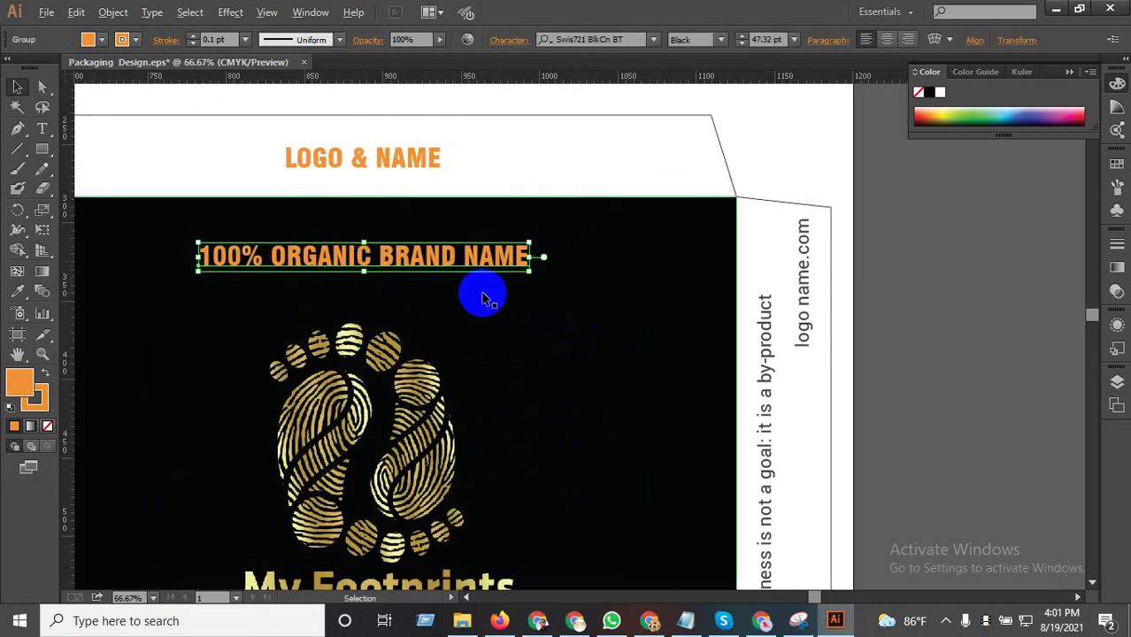
scroll(485, 299, "down", 2)
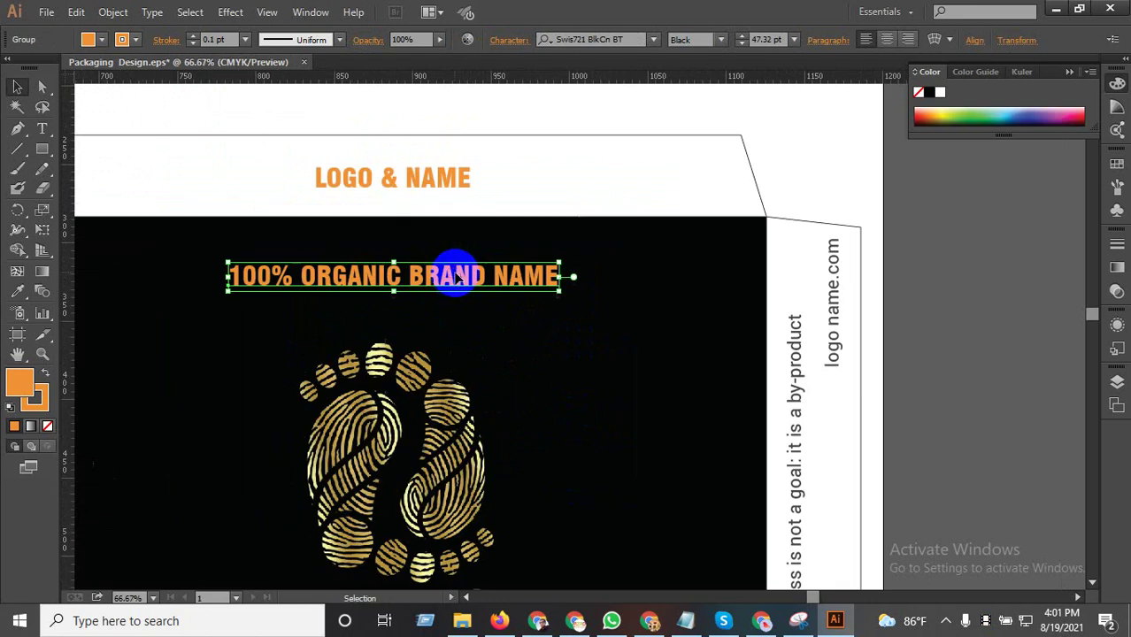
scroll(460, 277, "up", 2)
left_click_drag(451, 276, 457, 278)
scroll(541, 284, "down", 2)
left_click(513, 311)
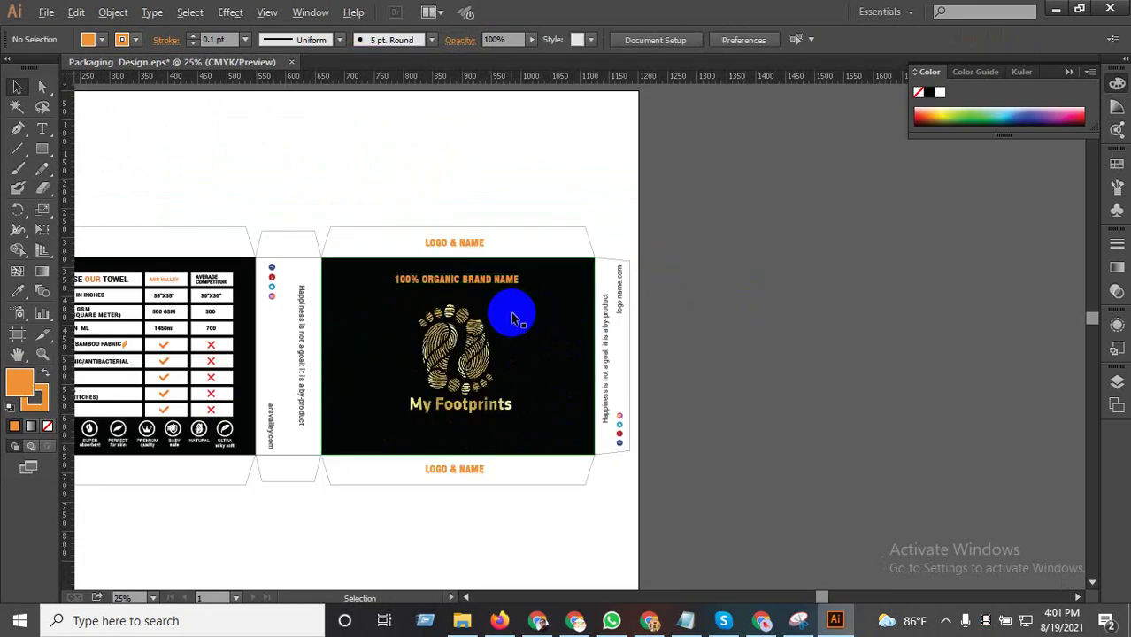
scroll(620, 306, "up", 1)
double_click(618, 294)
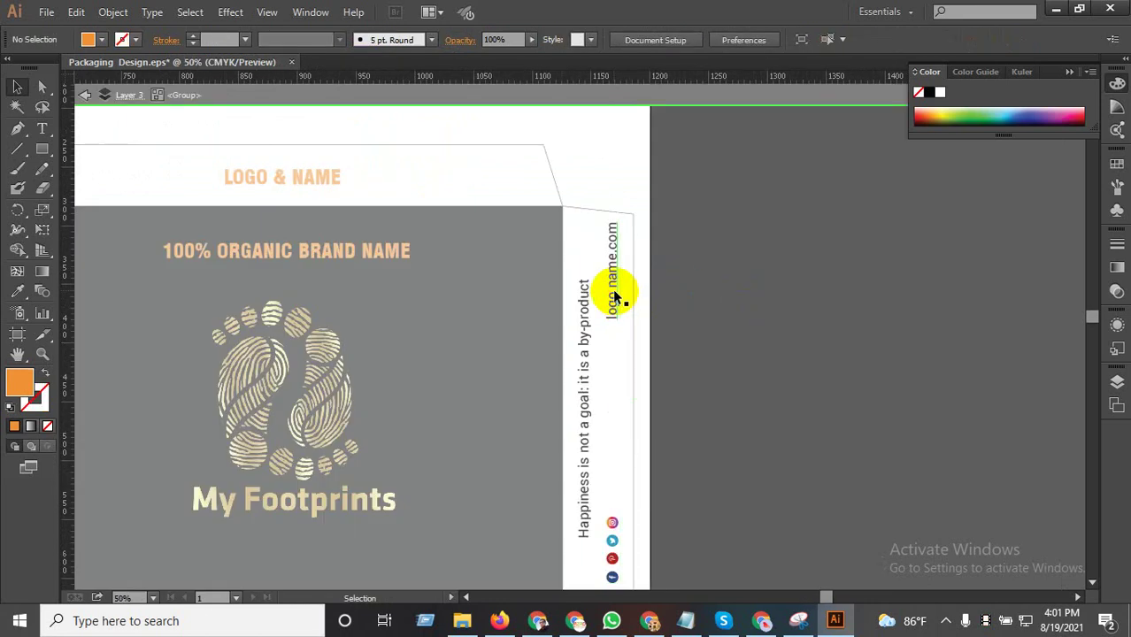
Edit the side panel's 'logo name.com' text to read 'Website.com'.
left_click(614, 288)
double_click(618, 285)
key("ctrl+a")
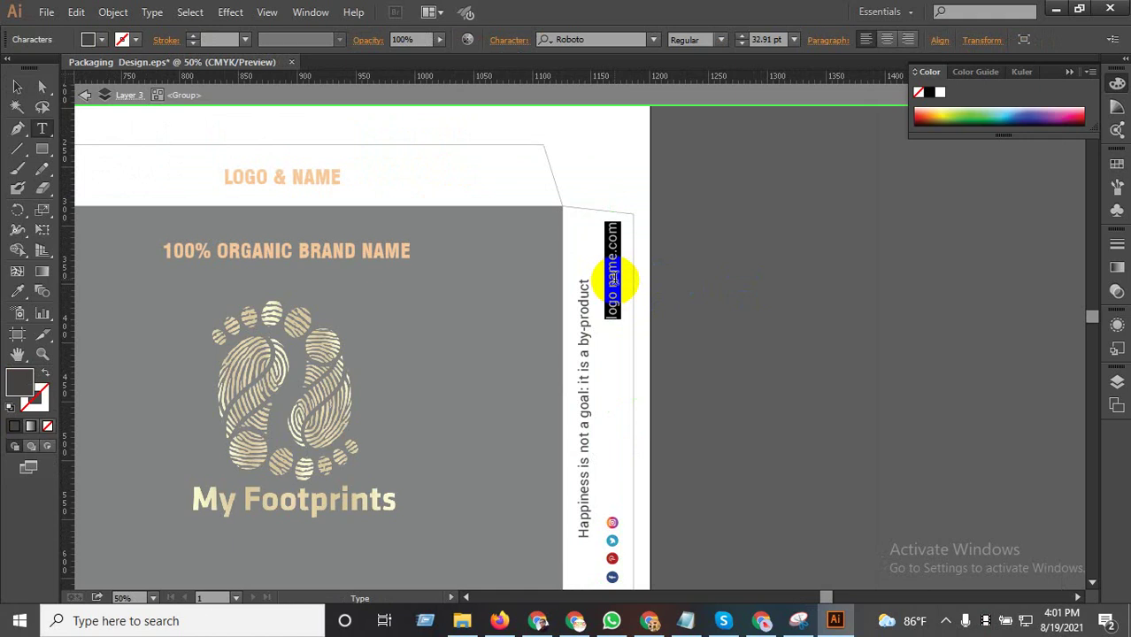
scroll(610, 279, "up", 3)
left_click(618, 278)
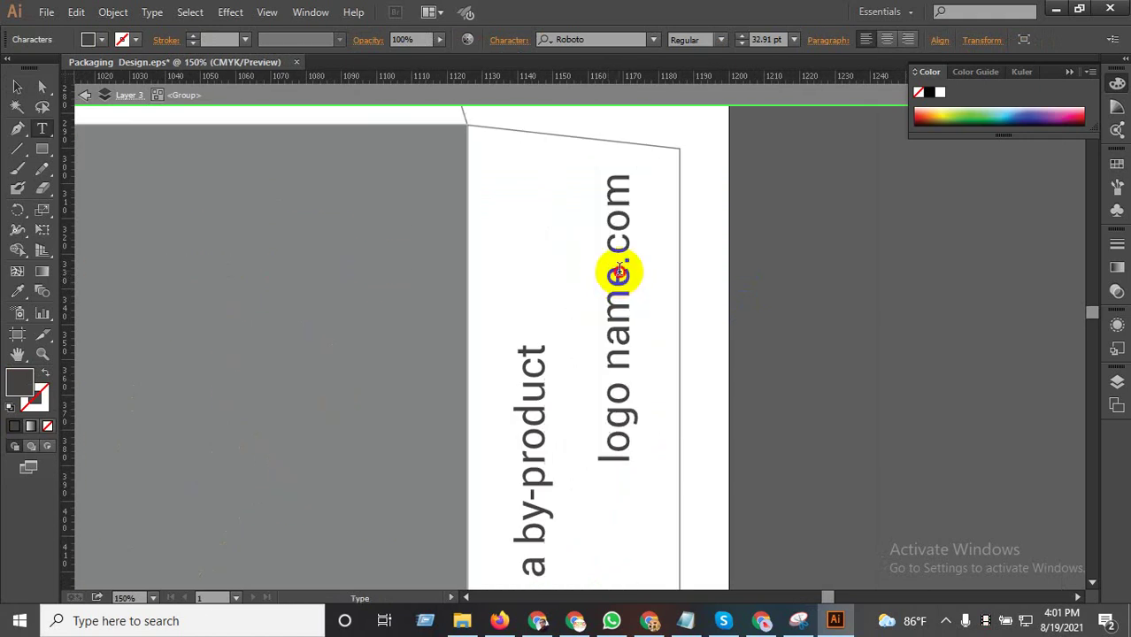
left_click_drag(617, 267, 597, 496)
type("Website")
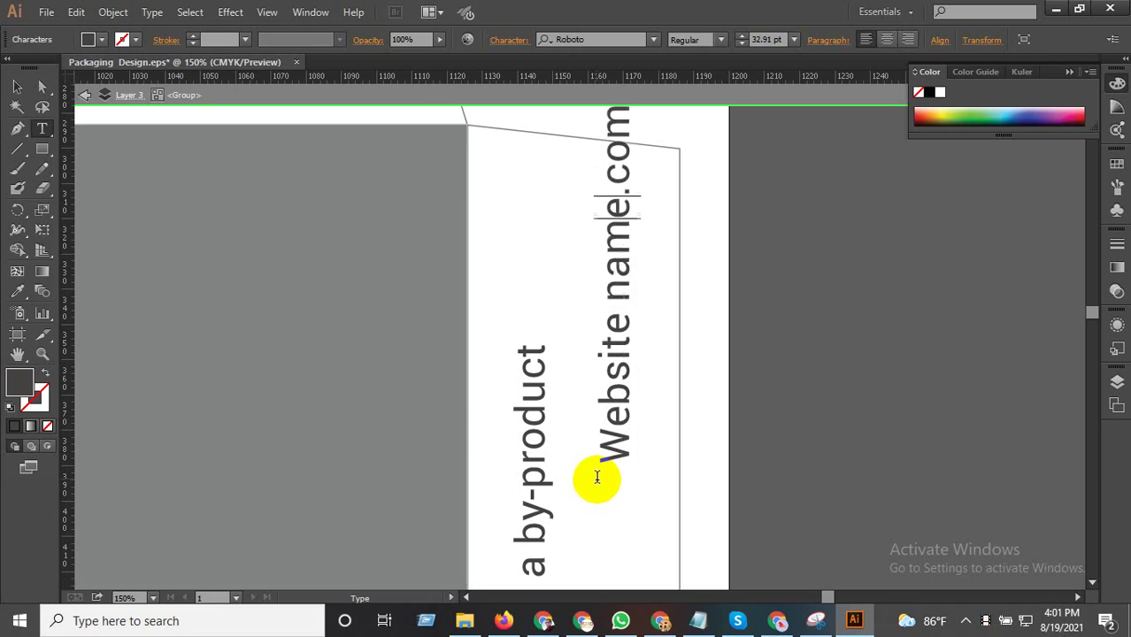
key("BackSpace")
key("BackSpace")
key("BackSpace")
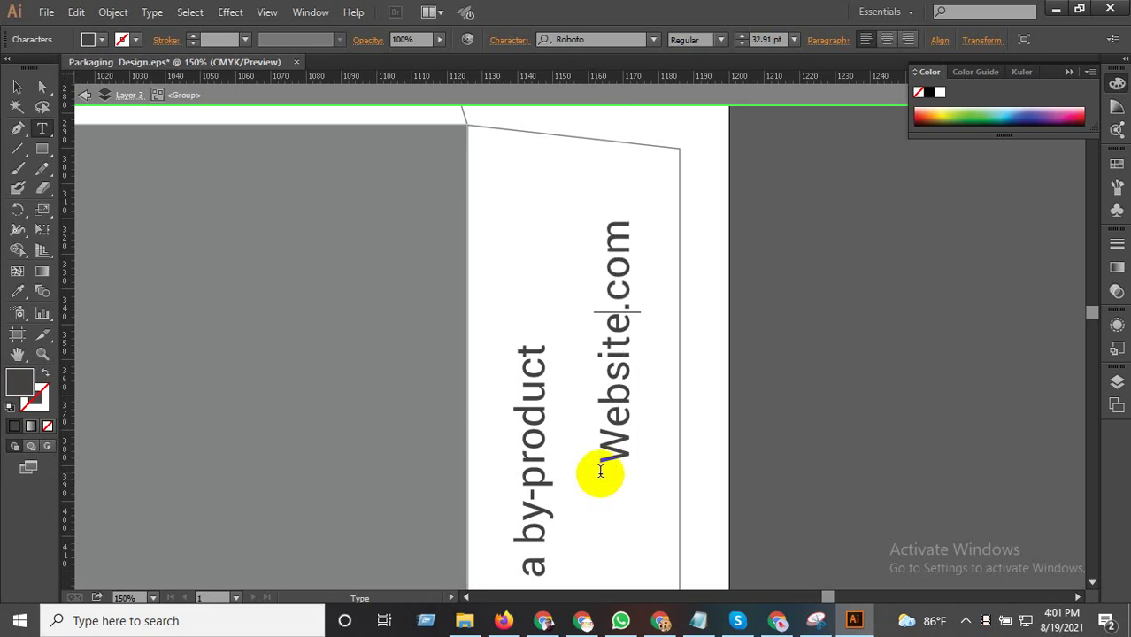
key("Escape")
Move Website.com slightly higher on the side panel and bring the front panel into view.
left_click_drag(624, 270, 624, 221)
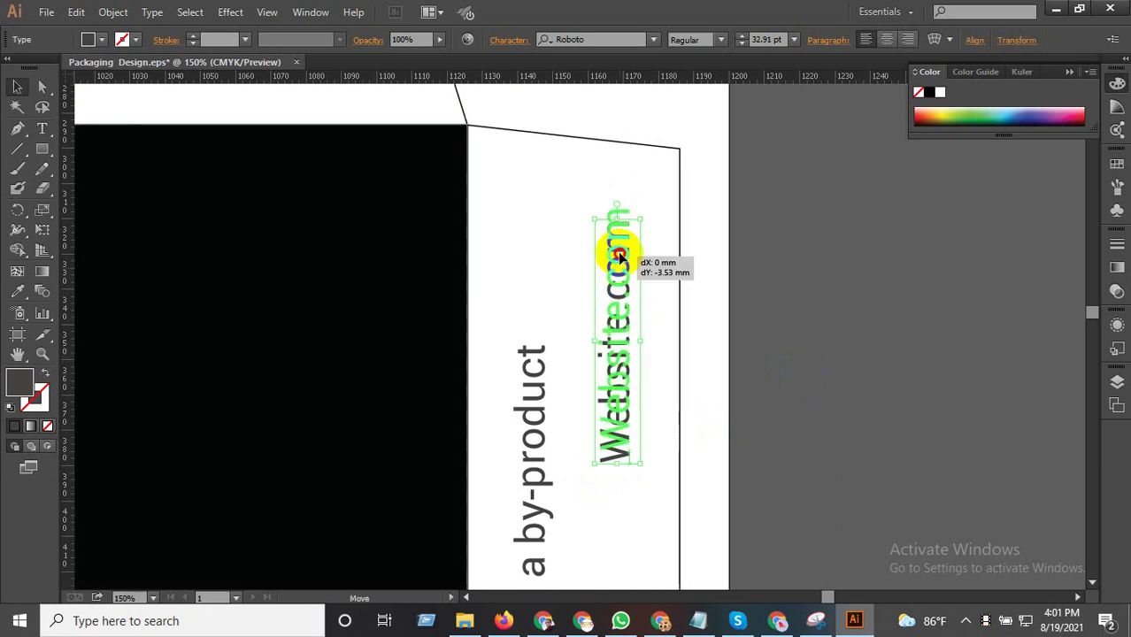
left_click(806, 227)
key("ctrl+minus")
key("ctrl+minus")
key("ctrl+minus")
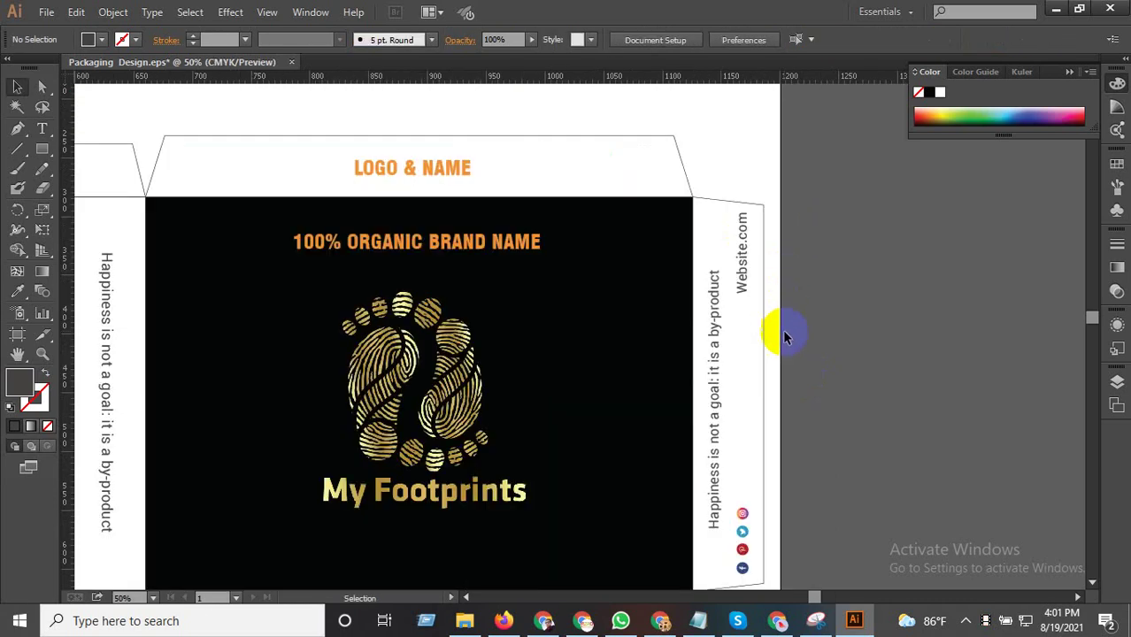
left_click_drag(657, 488, 779, 334)
Replace 'arsvalley' in the vertical side-panel address with 'Website', making it Website.com.
scroll(507, 388, "down", 1)
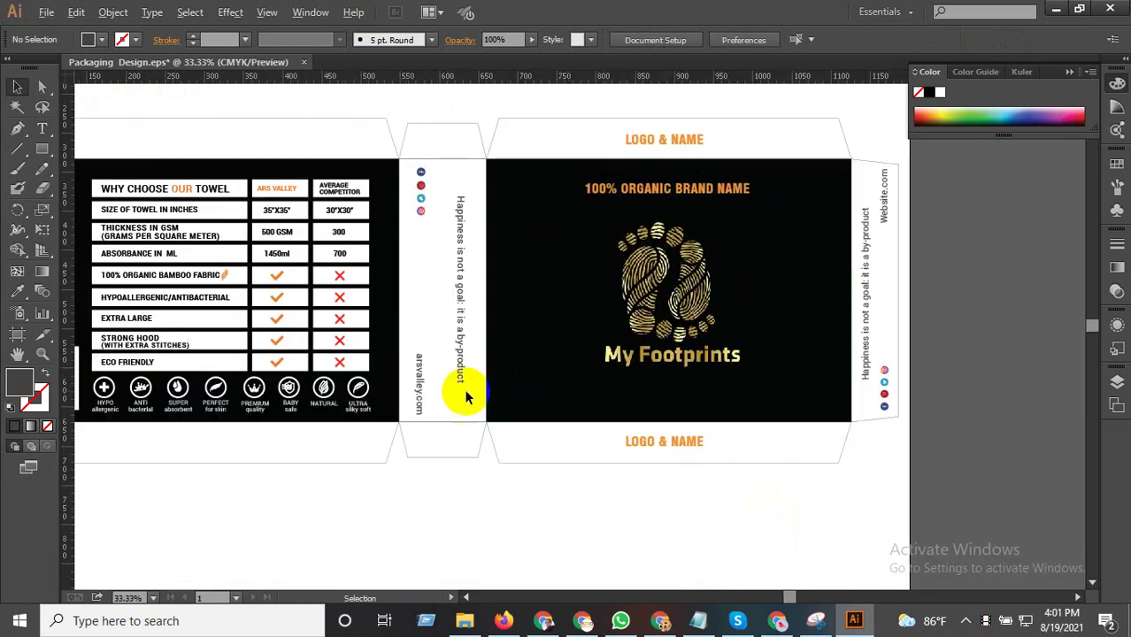
scroll(430, 374, "up", 3)
key("t")
double_click(358, 326)
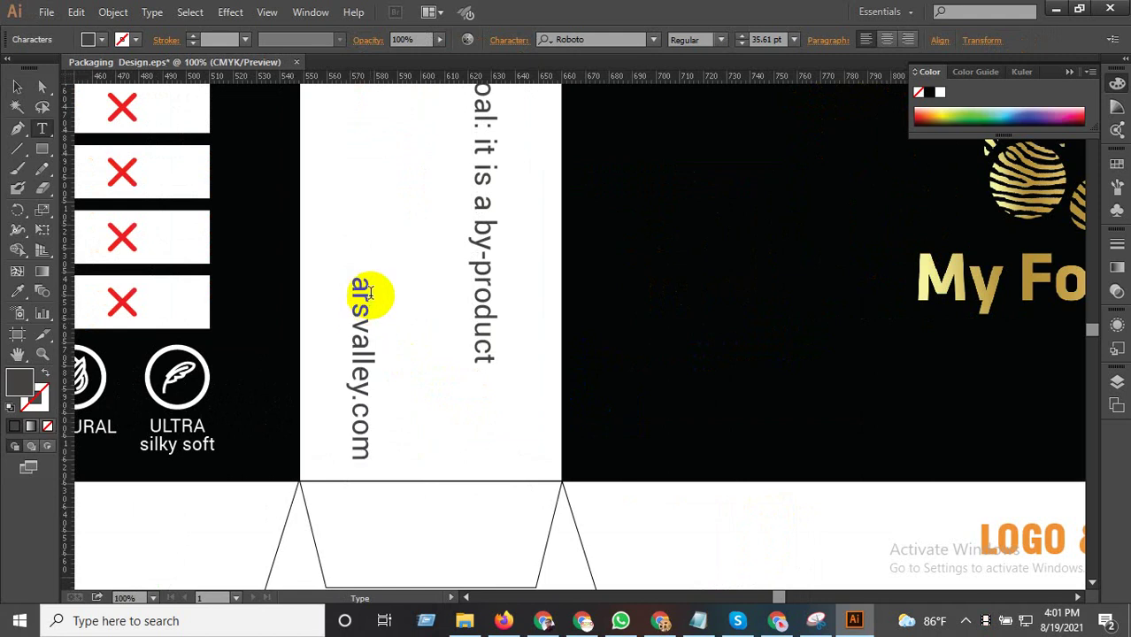
left_click_drag(360, 278, 362, 389)
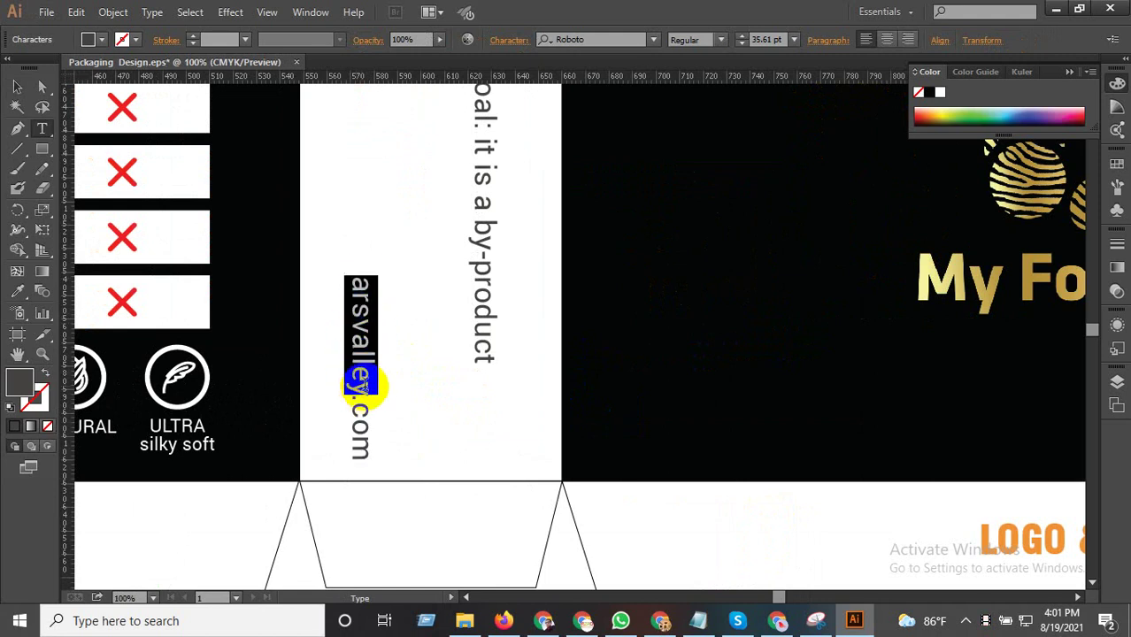
type("Website")
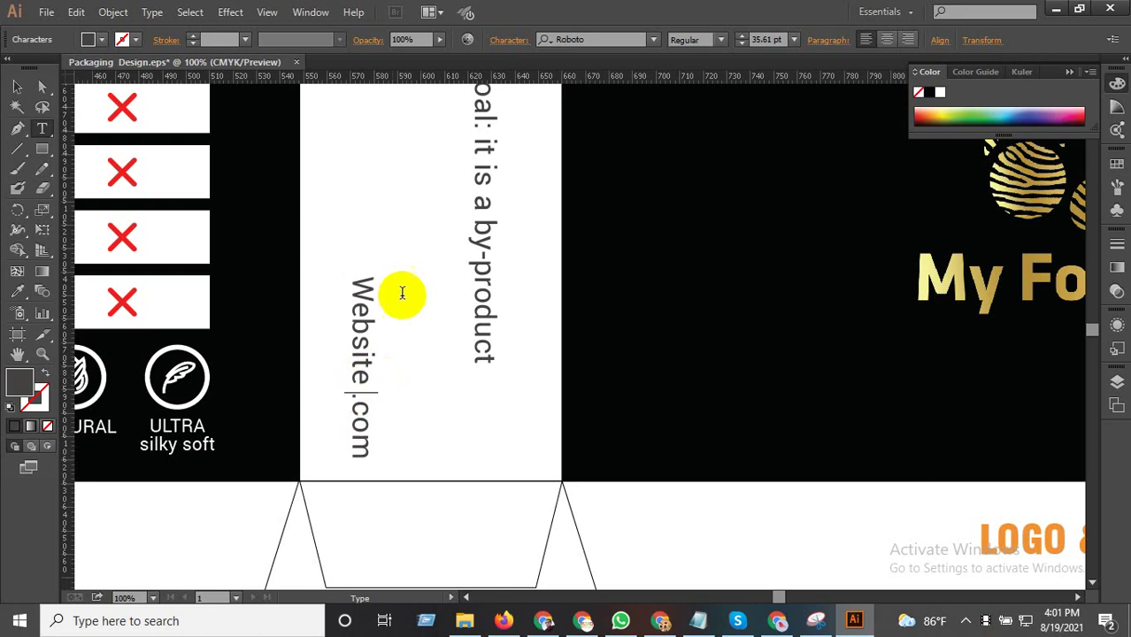
key("Escape")
scroll(404, 291, "down", 3)
scroll(549, 305, "down", 2)
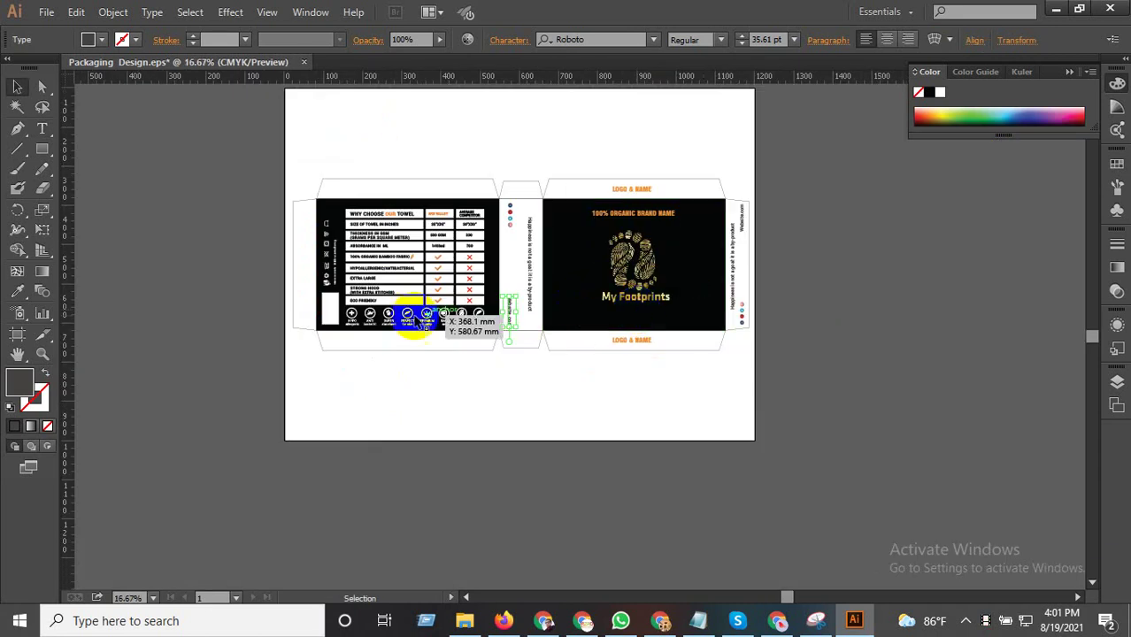
scroll(314, 305, "up", 4)
scroll(358, 358, "up", 3)
scroll(358, 359, "down", 3)
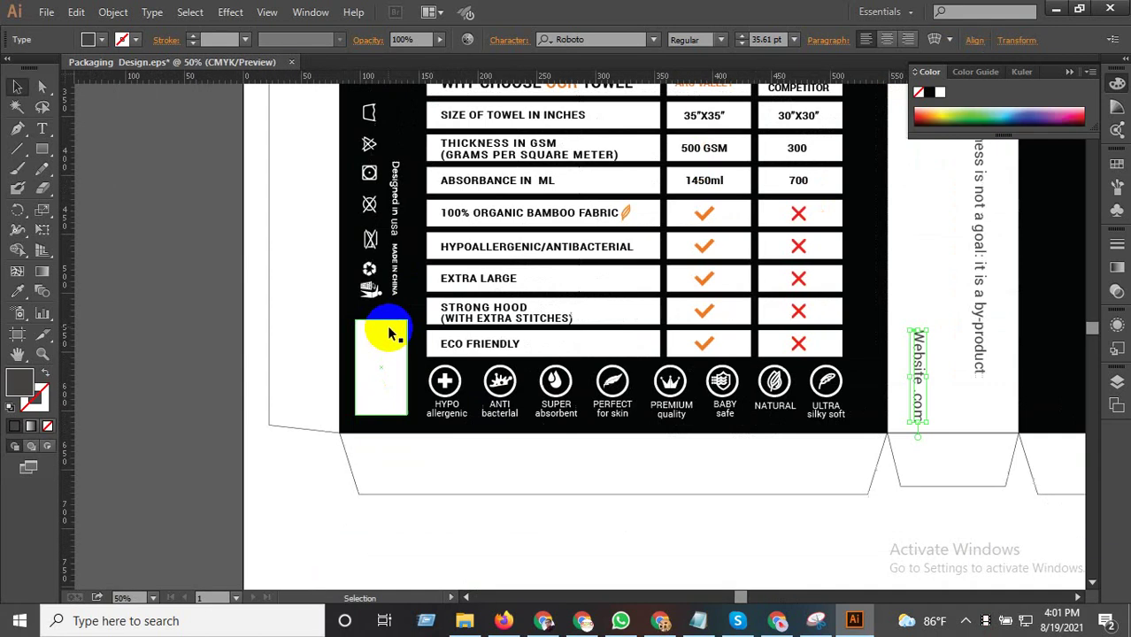
scroll(378, 210, "up", 2)
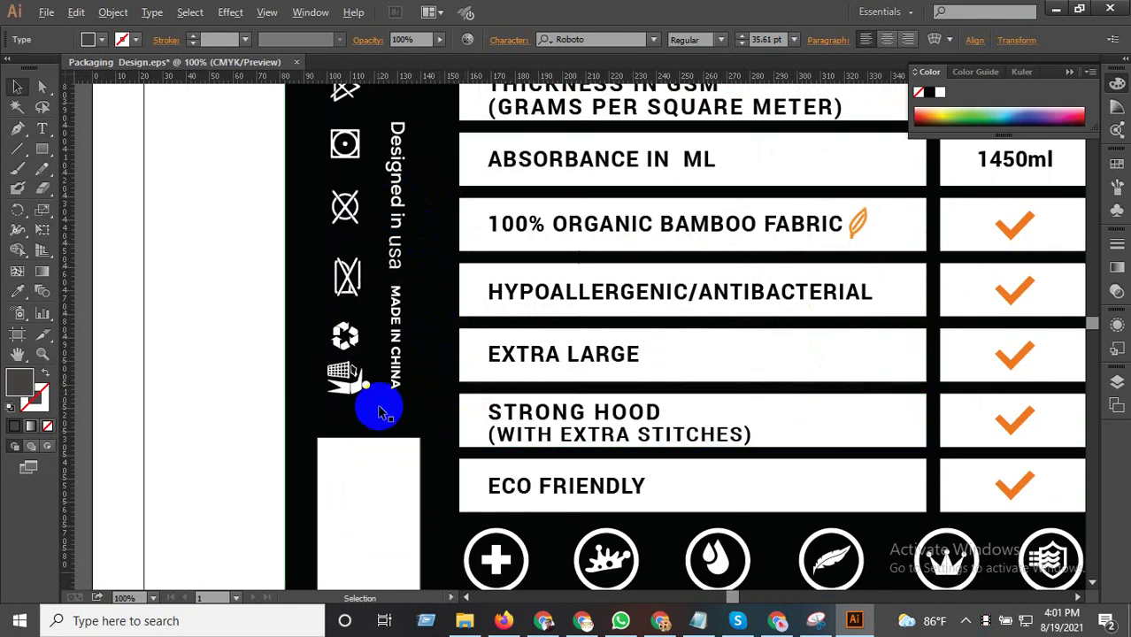
scroll(378, 405, "down", 1)
scroll(378, 404, "down", 1)
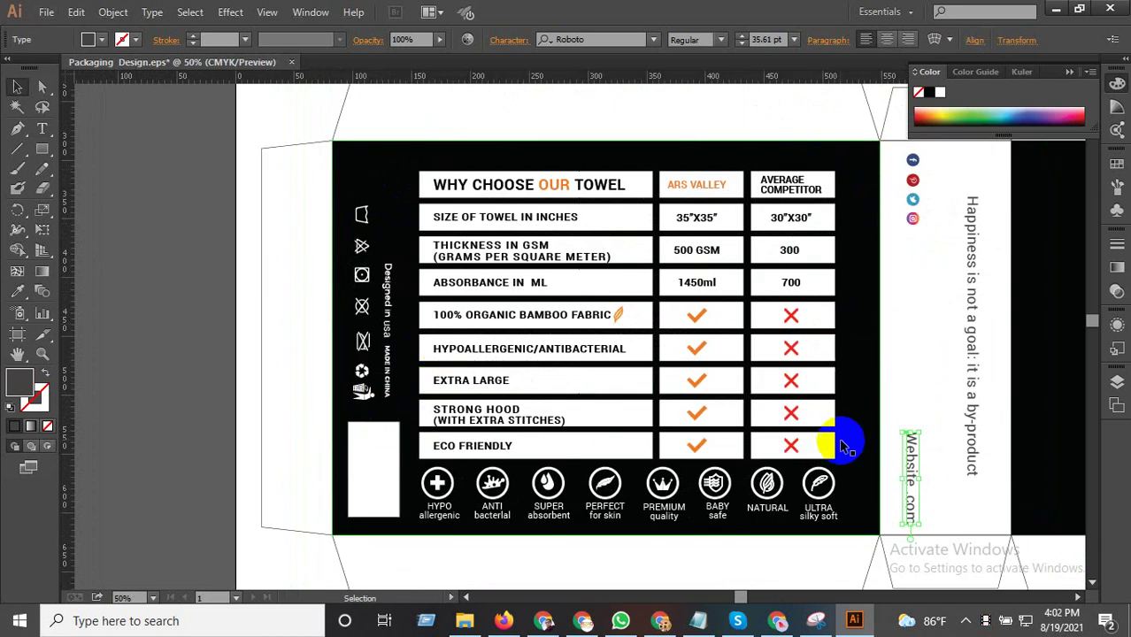
scroll(763, 536, "up", 2)
scroll(461, 456, "down", 1)
scroll(495, 447, "down", 1)
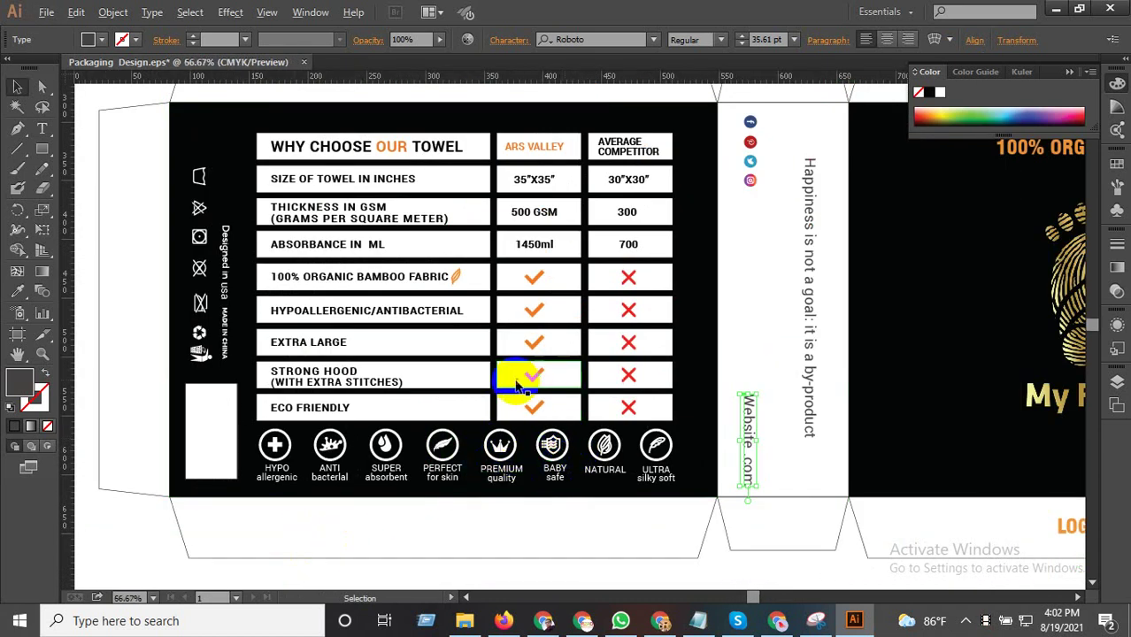
scroll(505, 379, "up", 2)
scroll(498, 371, "down", 2)
scroll(264, 158, "up", 2)
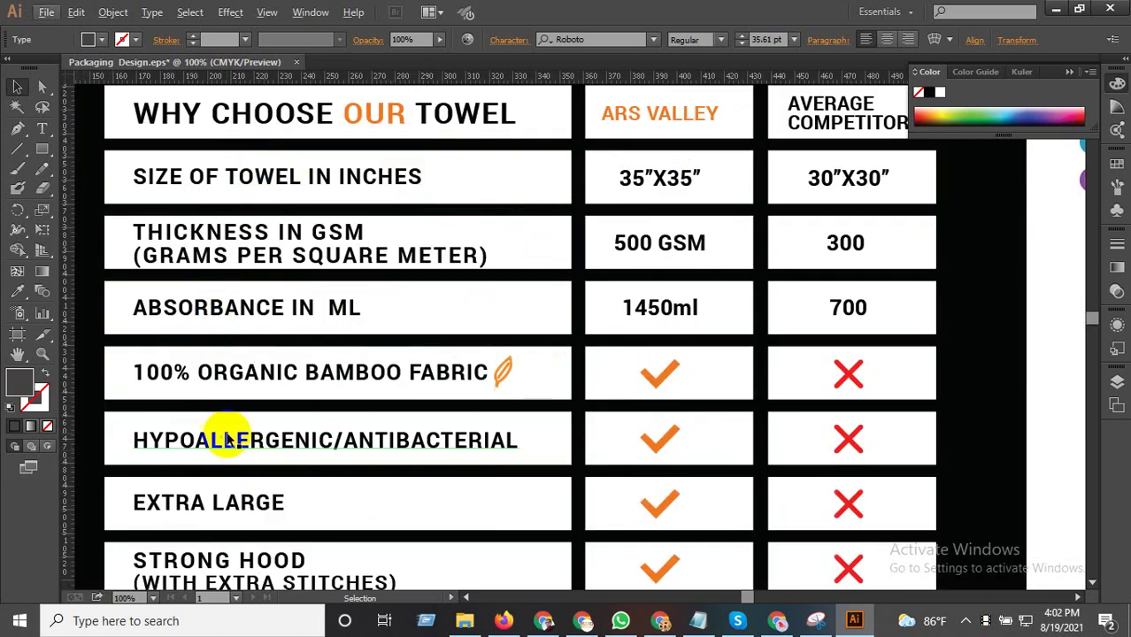
scroll(232, 448, "down", 1)
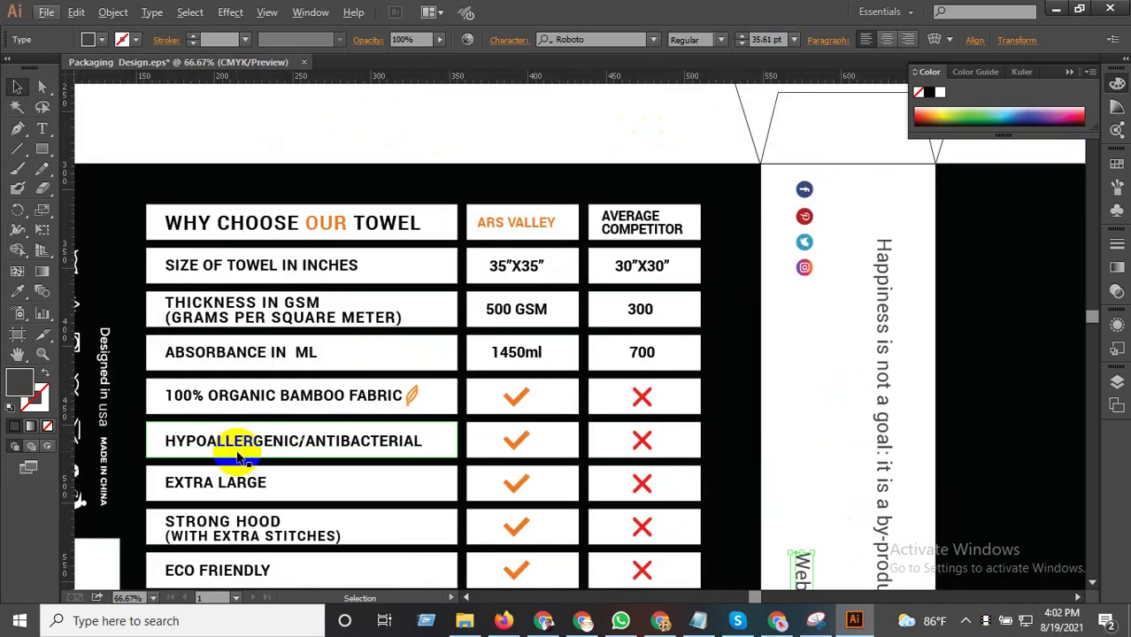
scroll(238, 455, "down", 2)
scroll(378, 528, "up", 1)
scroll(487, 346, "up", 1)
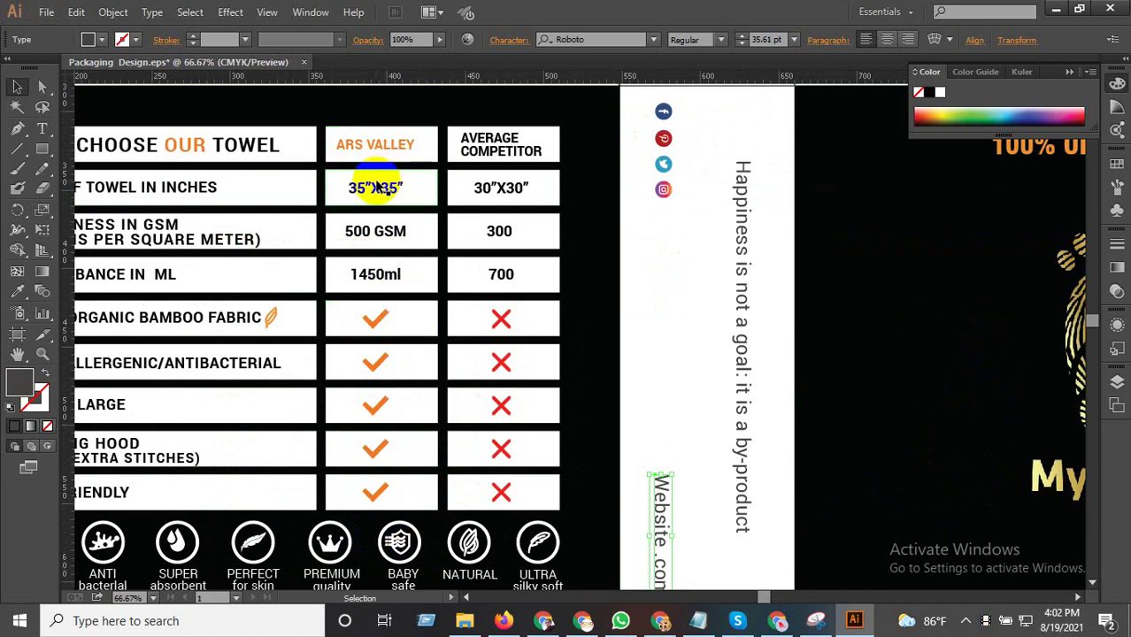
scroll(381, 330, "down", 2)
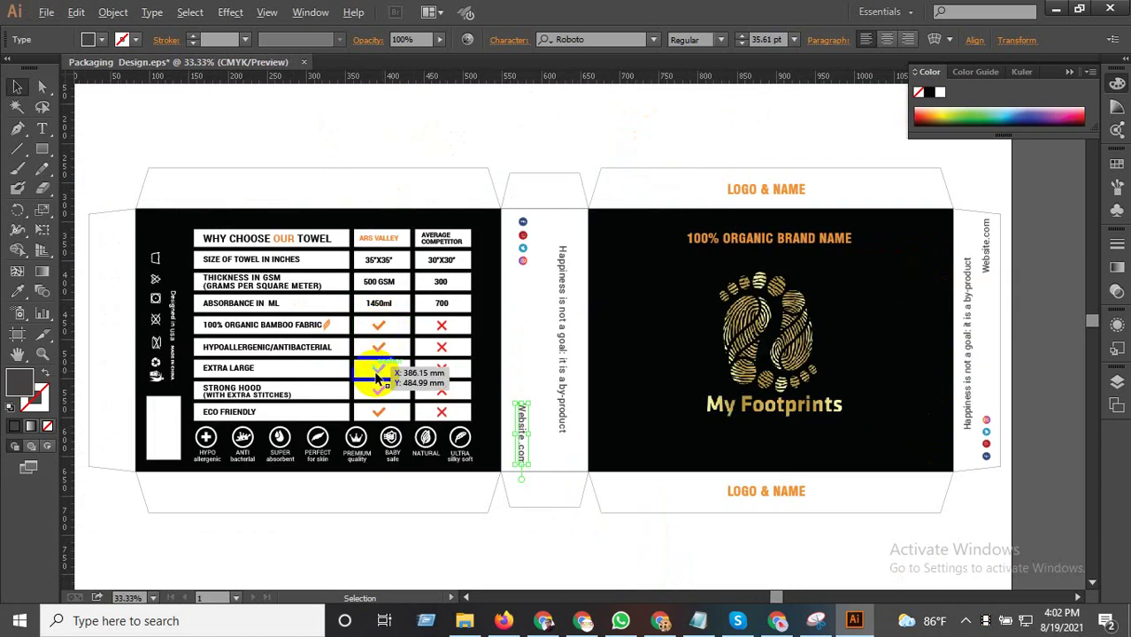
scroll(620, 398, "down", 1)
scroll(695, 405, "up", 3)
scroll(620, 371, "down", 1)
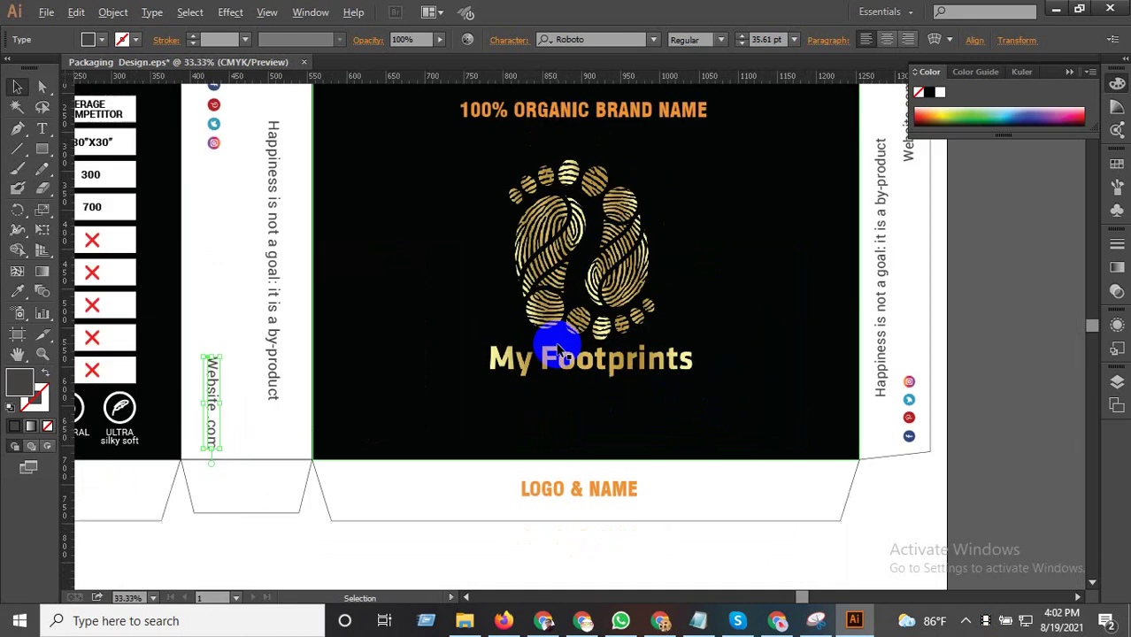
scroll(550, 334, "down", 1)
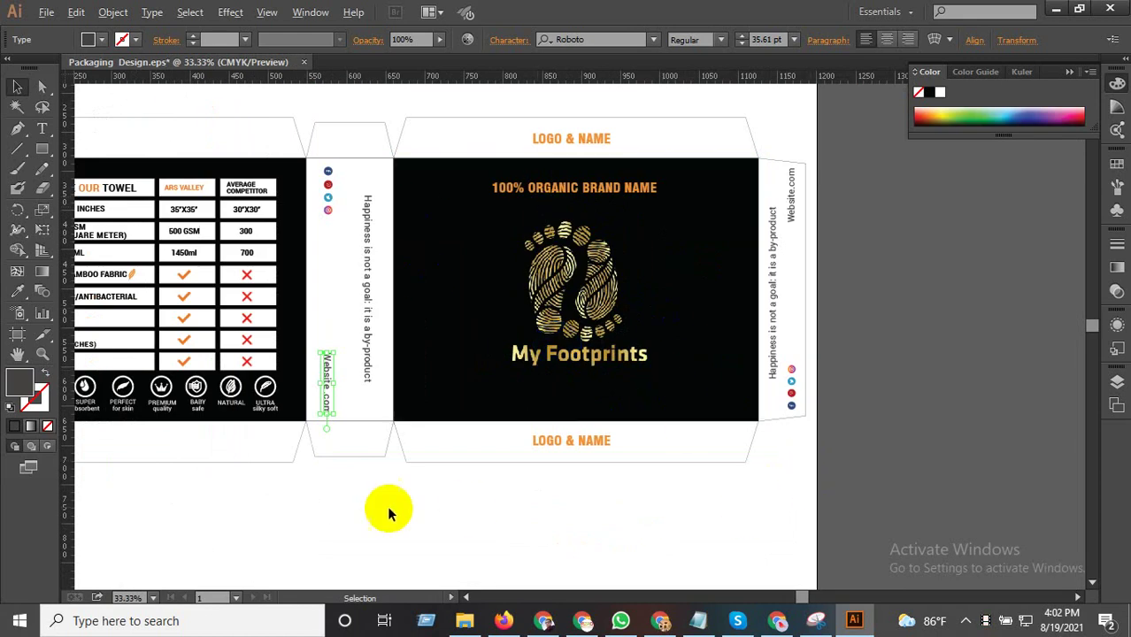
scroll(389, 509, "up", 1)
Raise the stroke weight of the box flap outlines to 5 pt.
mouse_move(580, 505)
left_mouse_down()
mouse_move(238, 449)
mouse_move(226, 425)
left_mouse_up()
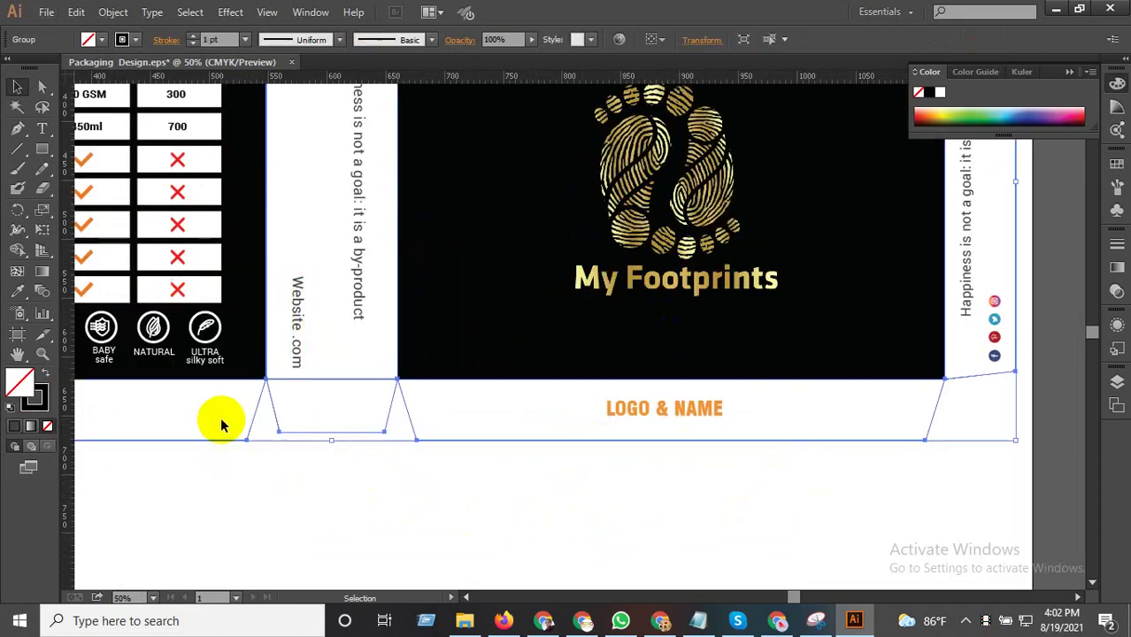
scroll(331, 404, "up", 3)
scroll(575, 442, "down", 2)
scroll(549, 450, "down", 2)
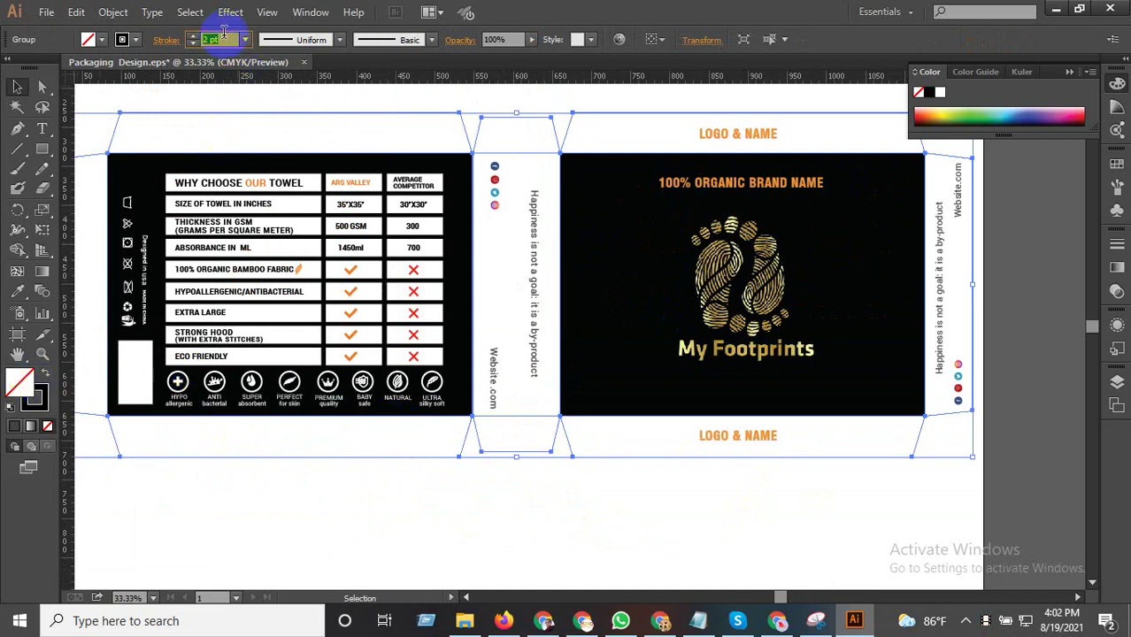
key("Up")
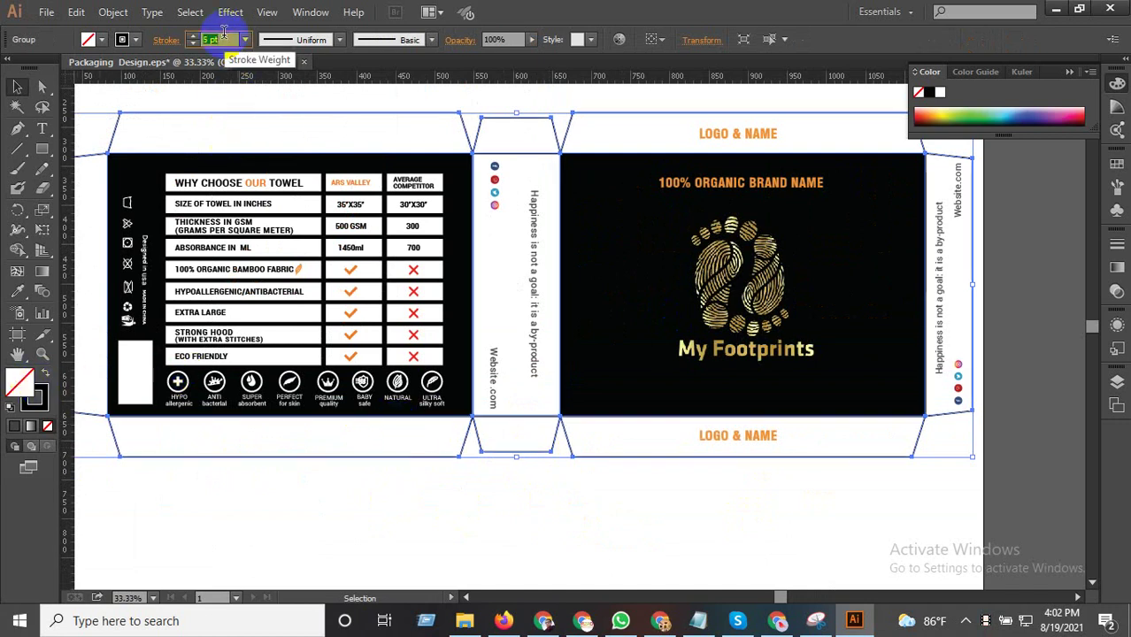
left_click(699, 512)
Shift the entire box layout slightly to the left.
scroll(699, 509, "down", 1)
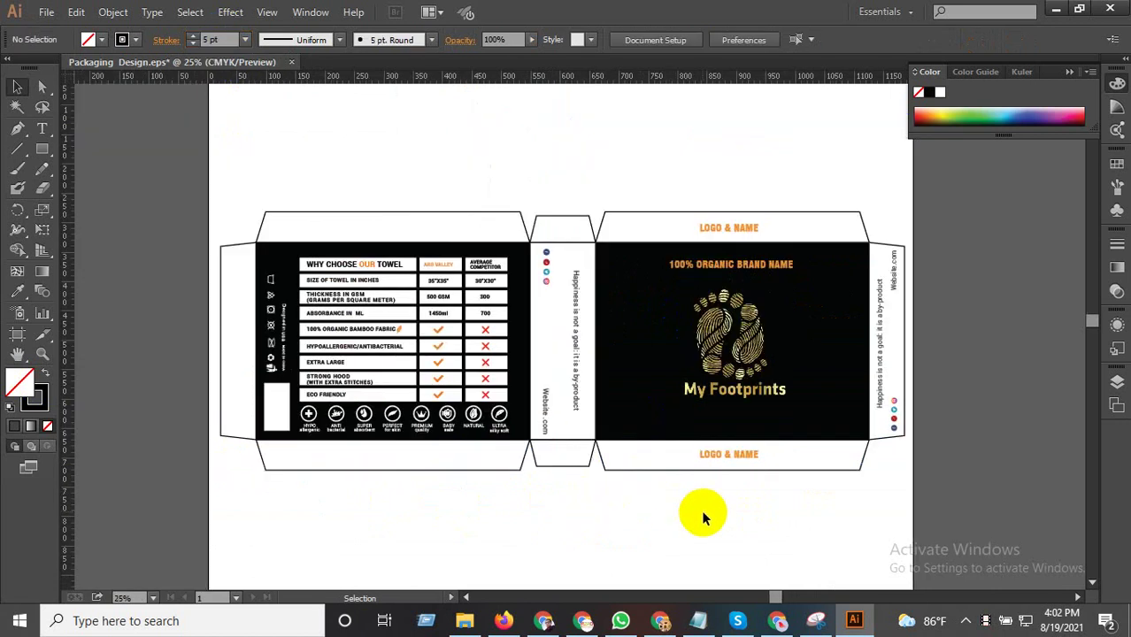
left_click_drag(699, 552, 159, 147)
scroll(189, 278, "up", 3)
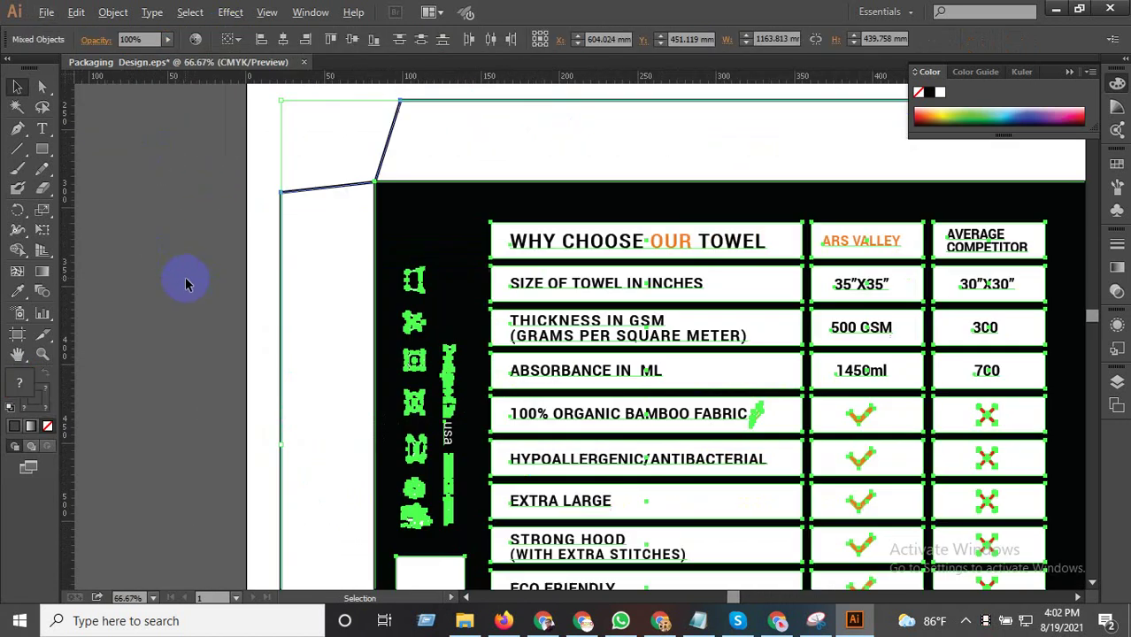
left_click_drag(284, 276, 269, 276)
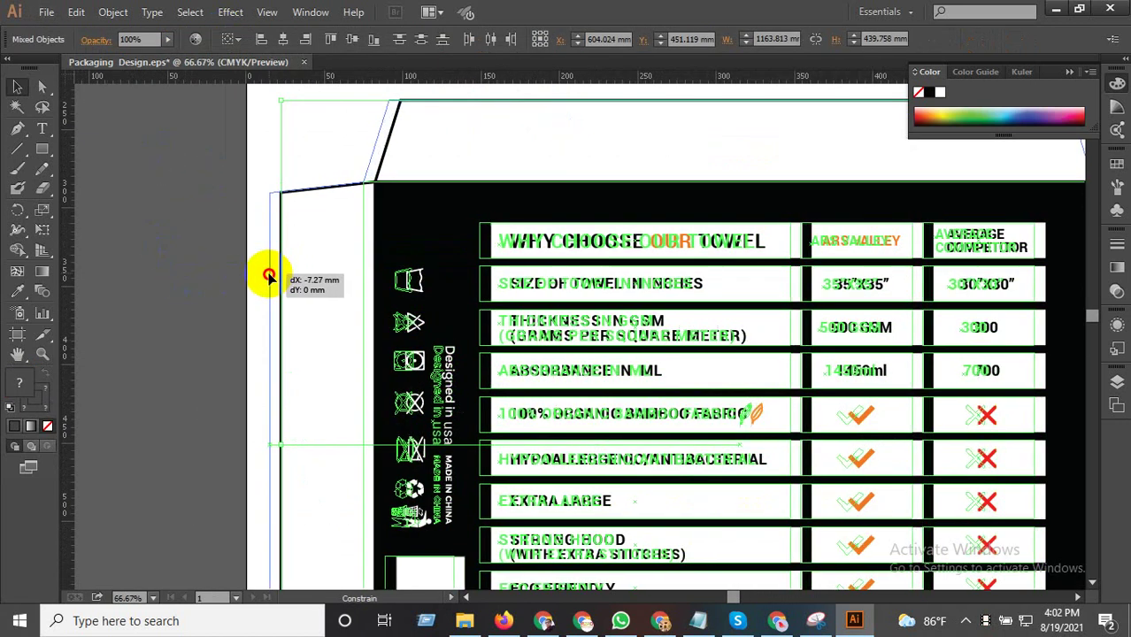
left_click(122, 306)
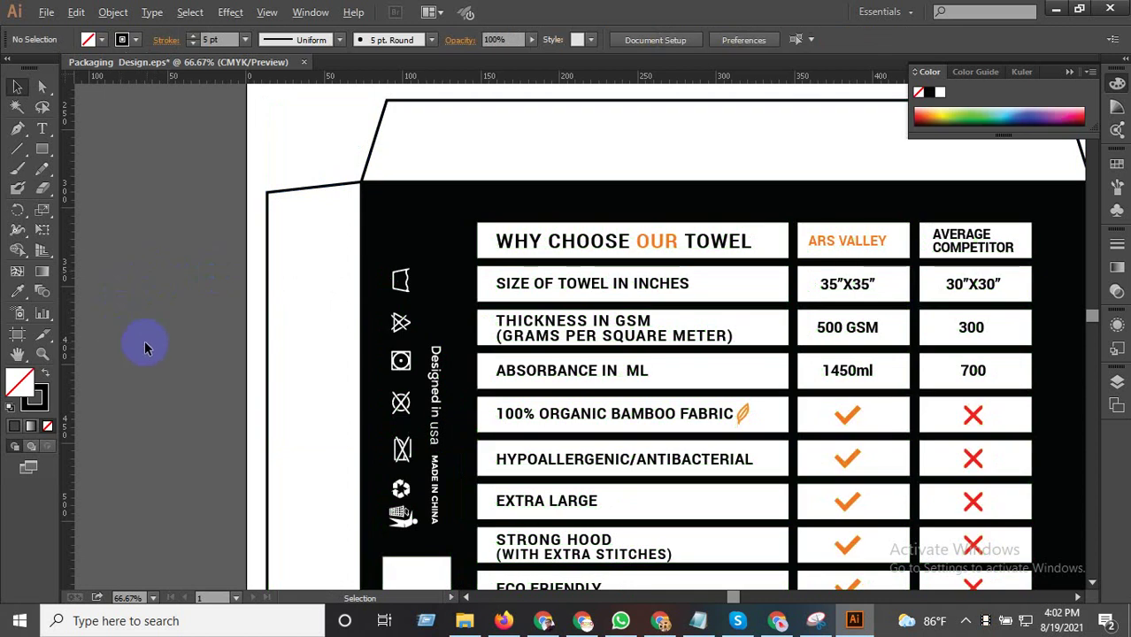
scroll(266, 338, "down", 1)
scroll(310, 337, "down", 1)
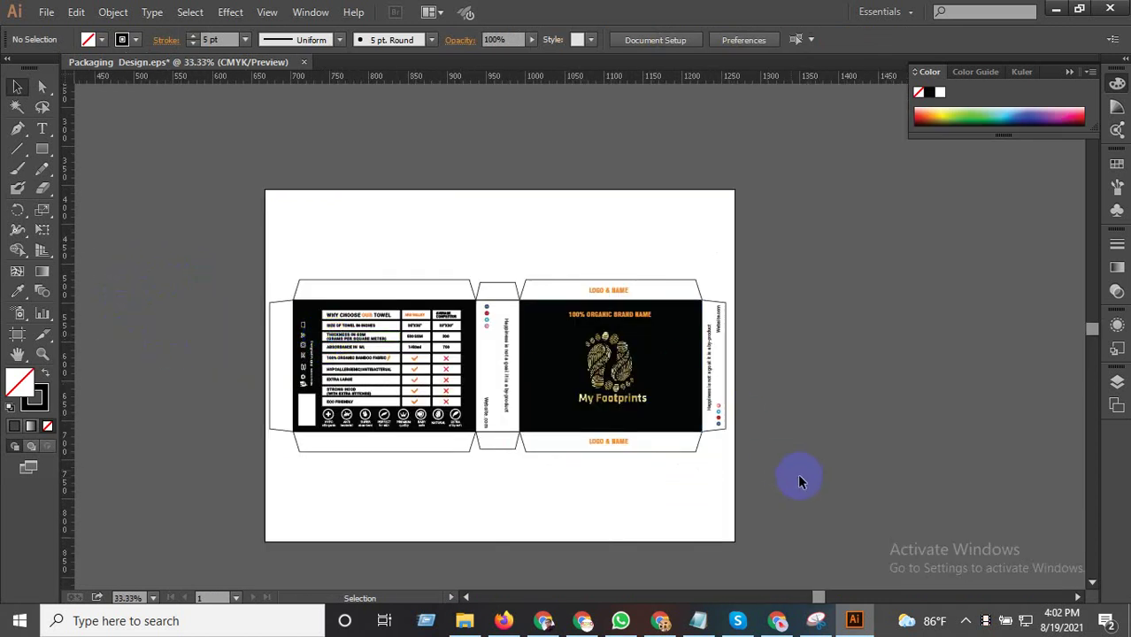
Recolour the 100% ORGANIC BRAND NAME heading with gold sampled from the My Footprints logo.
scroll(799, 483, "up", 2)
scroll(836, 458, "down", 2)
scroll(695, 321, "up", 1)
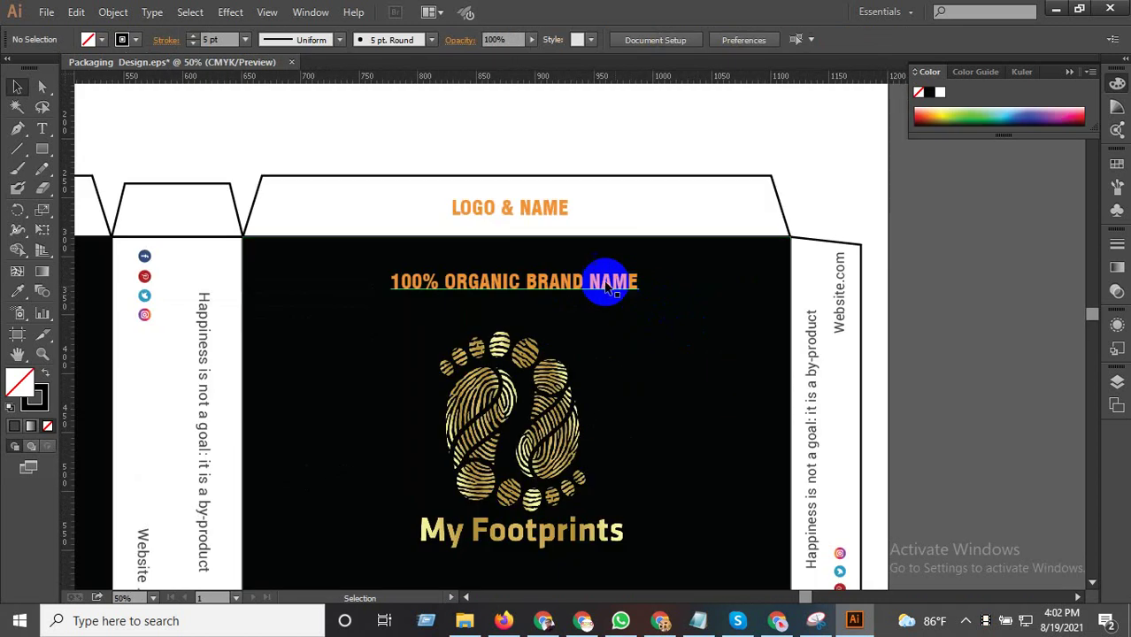
left_click(607, 286)
left_click(17, 293)
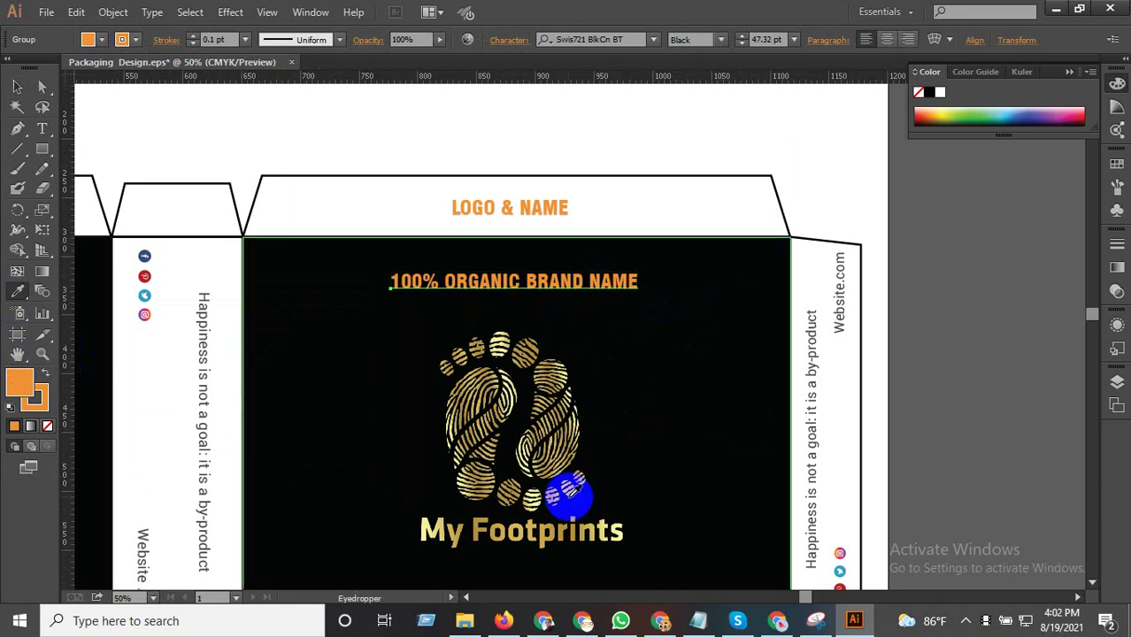
scroll(556, 234, "up", 2)
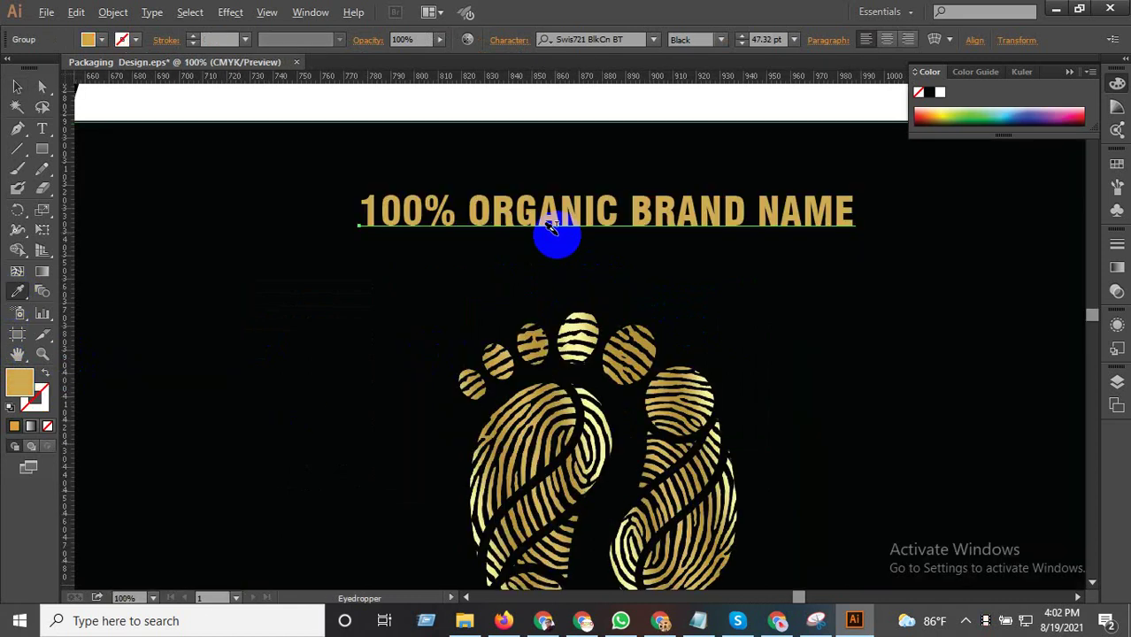
scroll(602, 265, "down", 3)
left_click(607, 270)
left_click(17, 86)
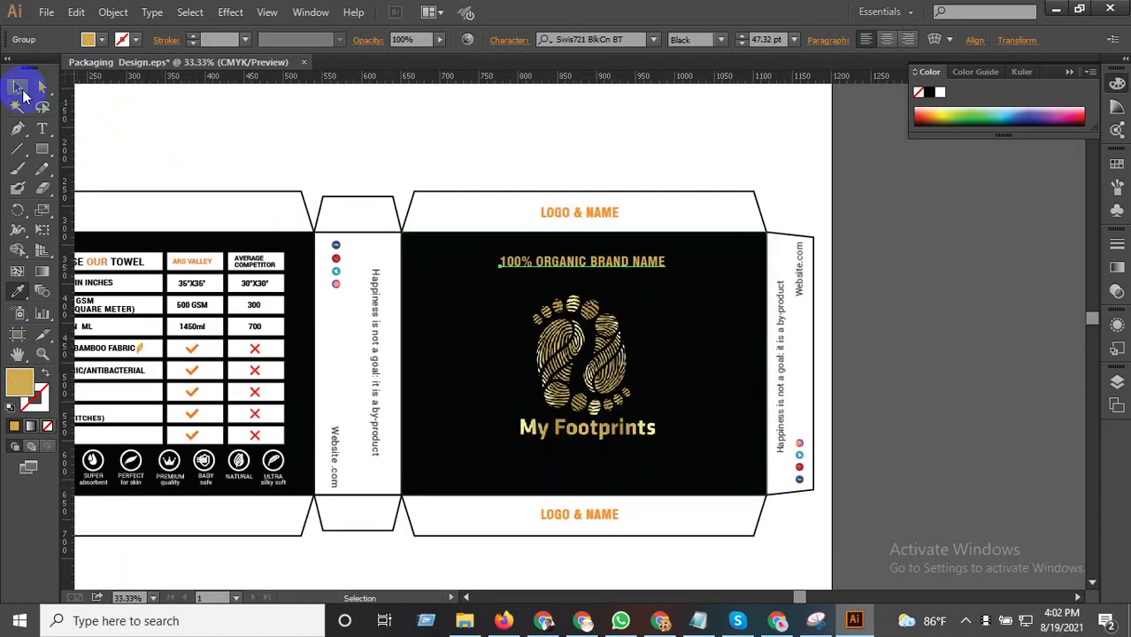
left_click(531, 131)
left_click_drag(615, 262, 605, 313)
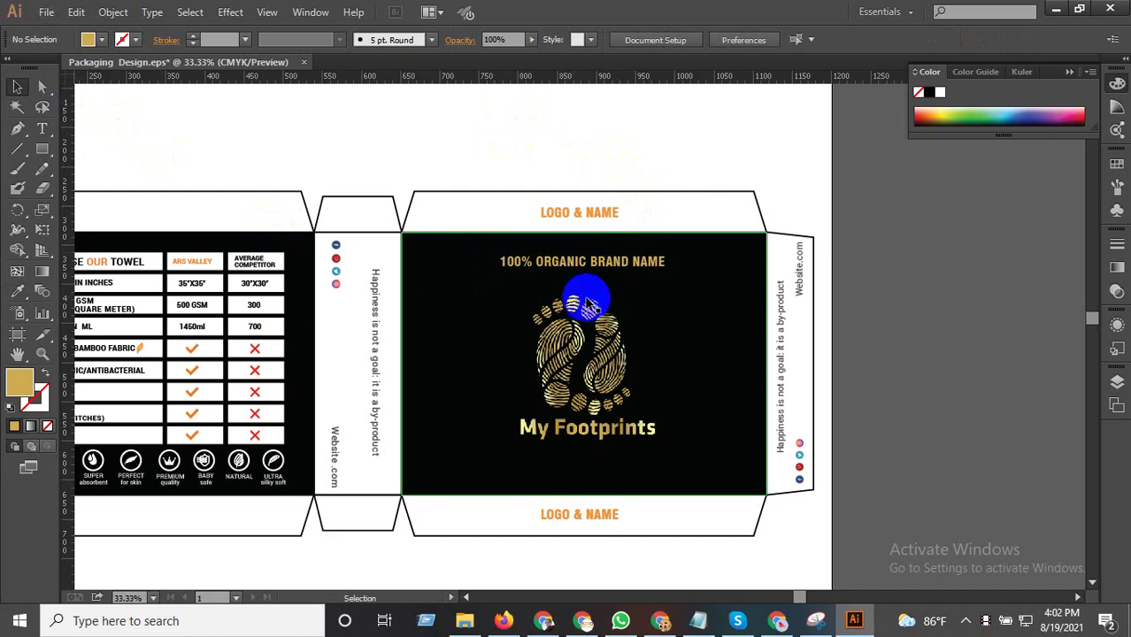
scroll(719, 316, "down", 3)
Save the design as the Illustrator EPS file 'Packaging Design 1'.
scroll(803, 399, "up", 1)
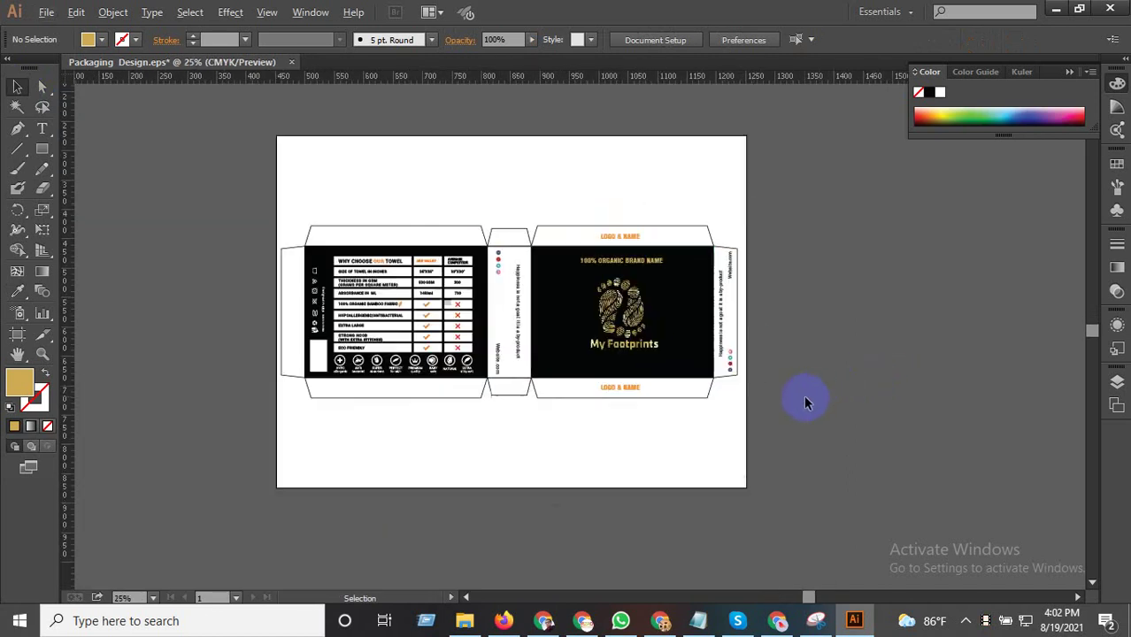
scroll(807, 401, "up", 1)
scroll(854, 406, "down", 1)
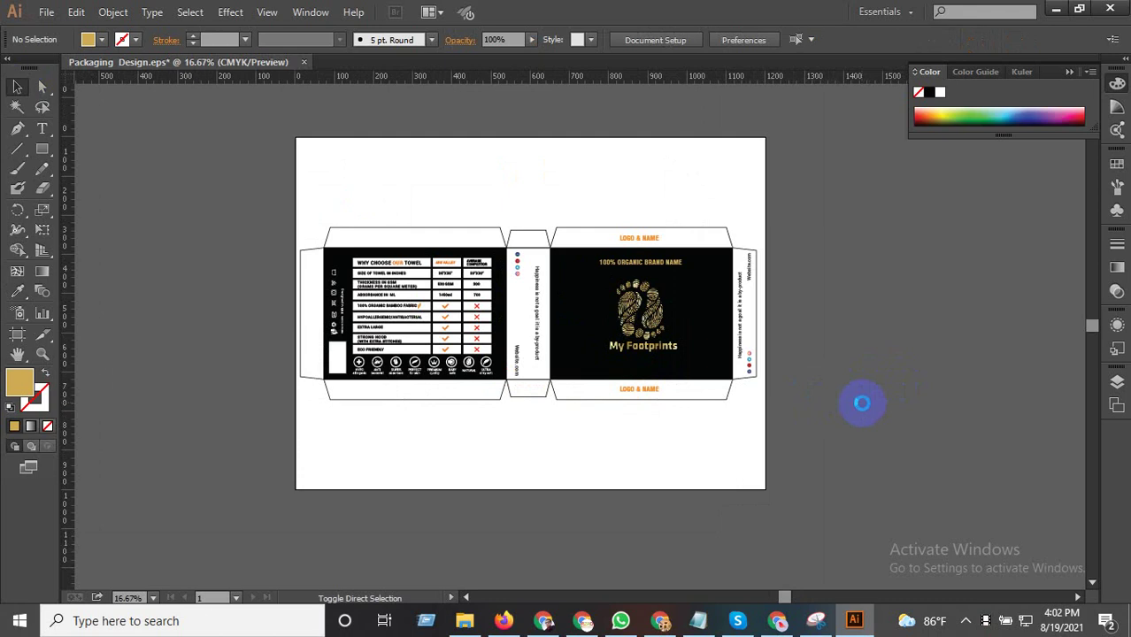
key("ctrl+shift+s")
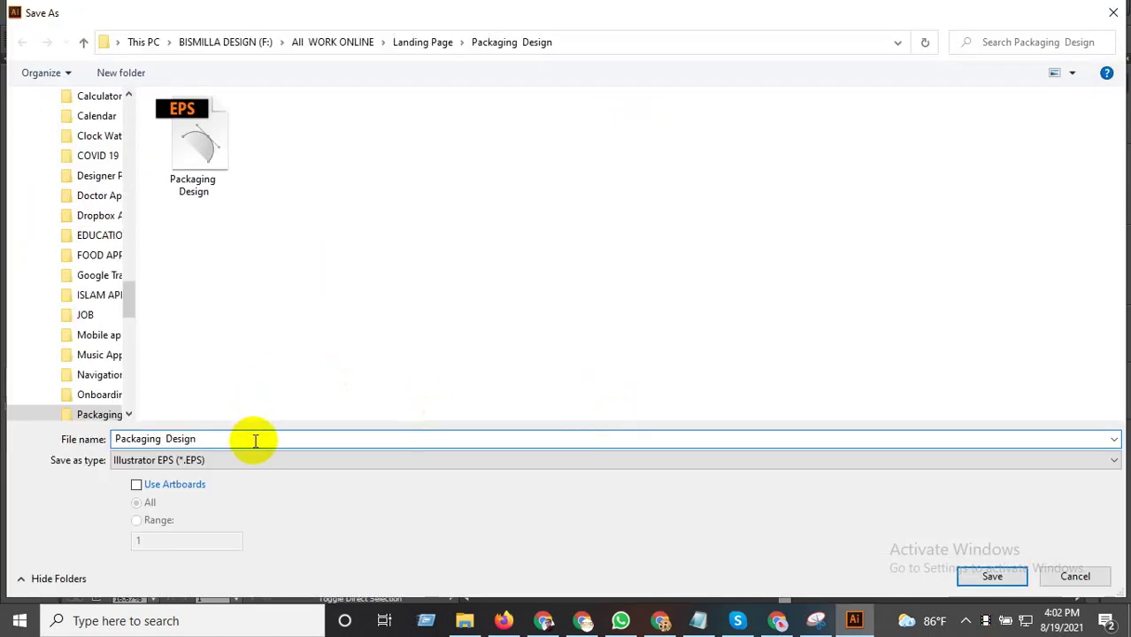
type(" 1")
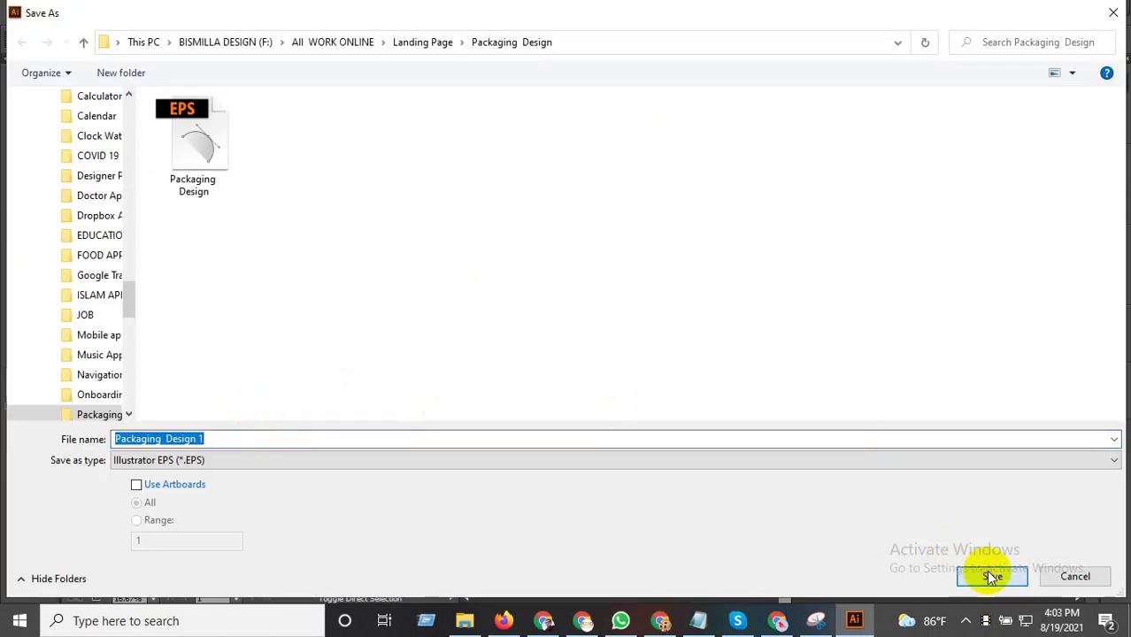
left_click(991, 577)
left_click(623, 537)
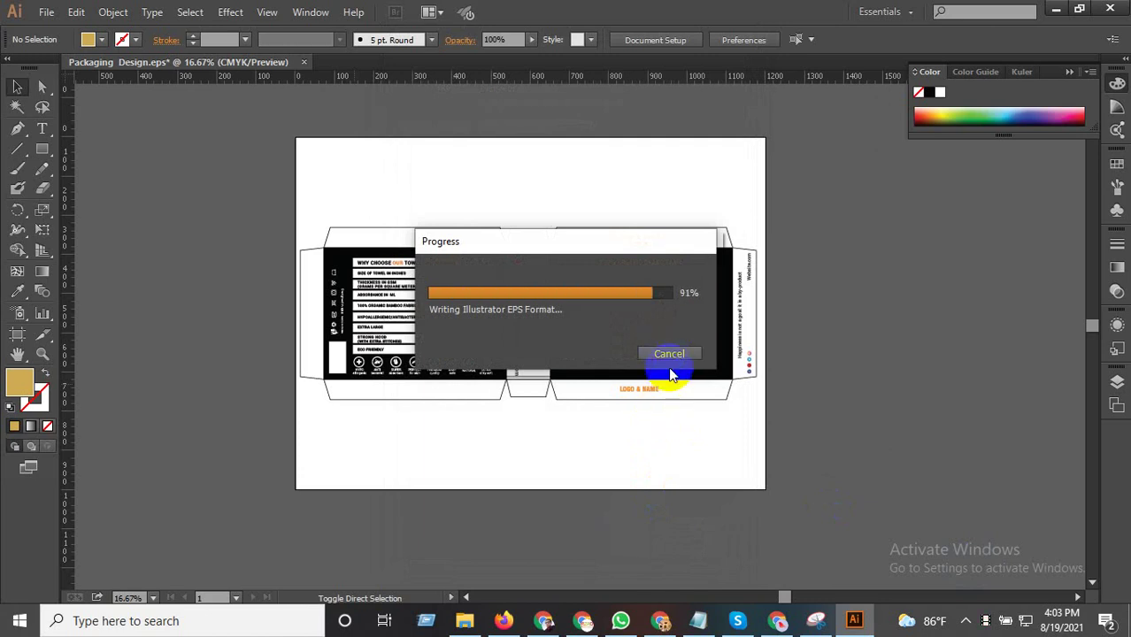
Export a PNG-24 image into the Packaging Design folder via Save for Web.
key("ctrl+alt+shift+s")
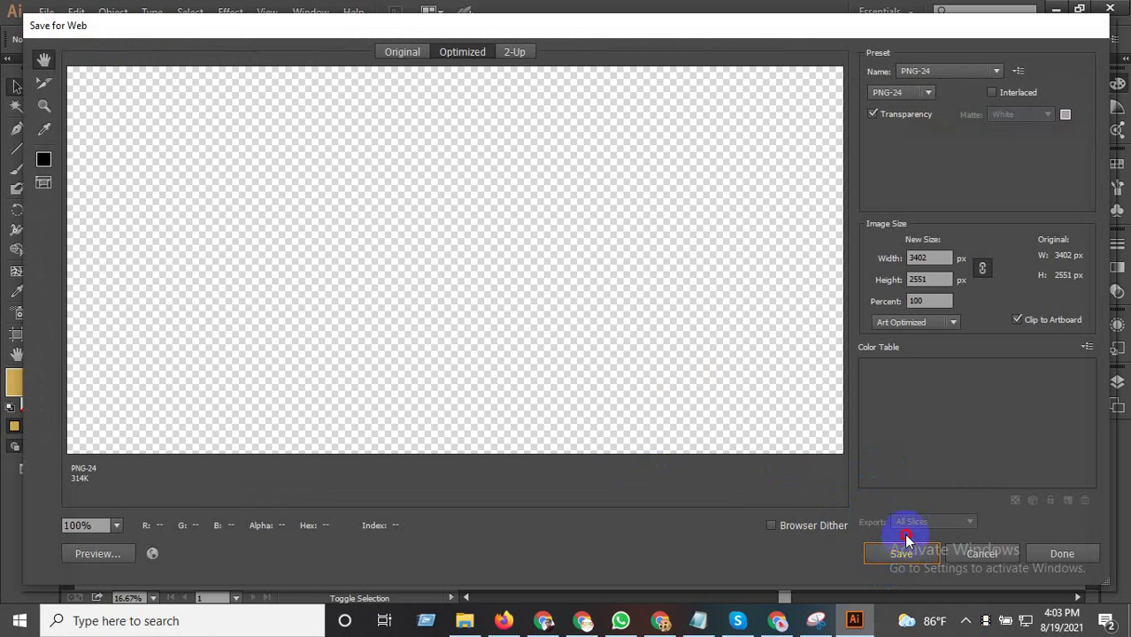
left_click(900, 552)
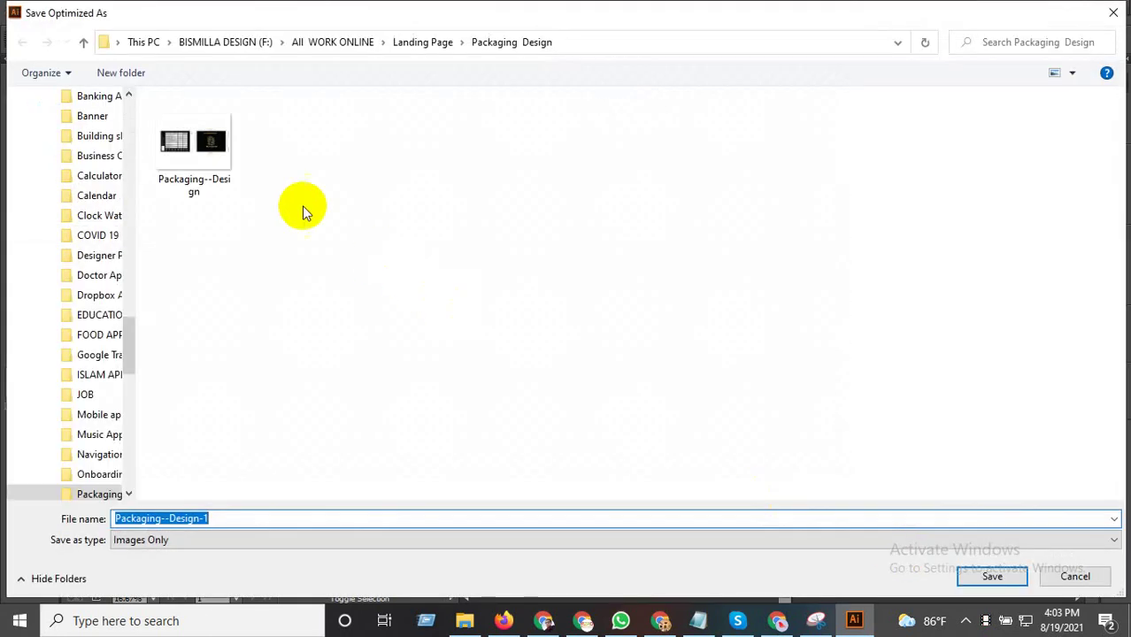
left_click(989, 577)
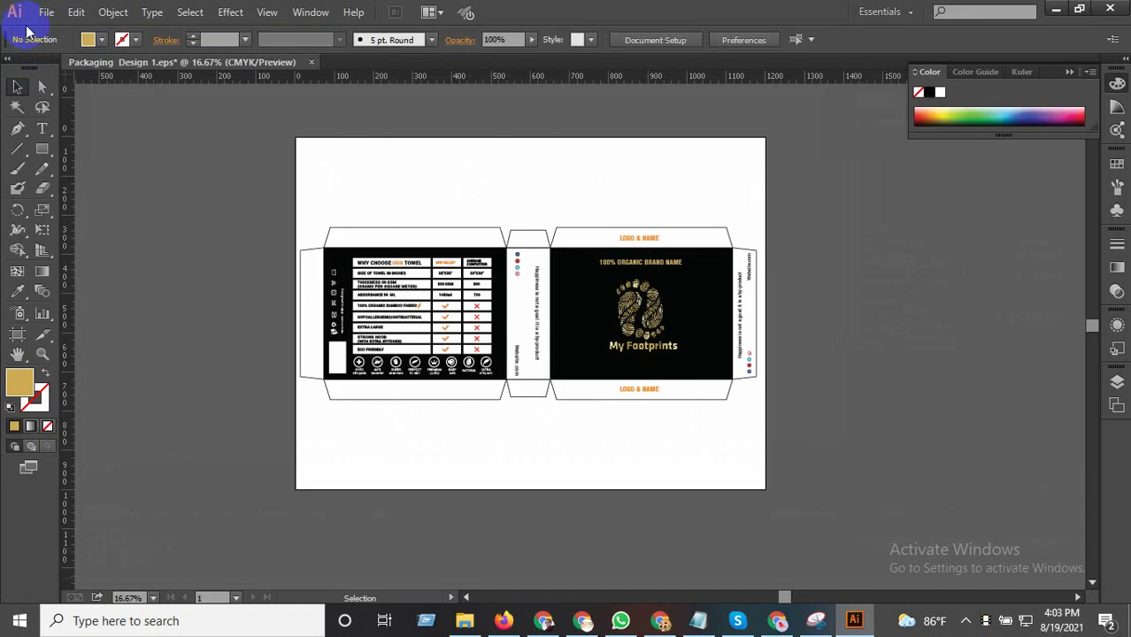
left_click(46, 11)
left_click(106, 184)
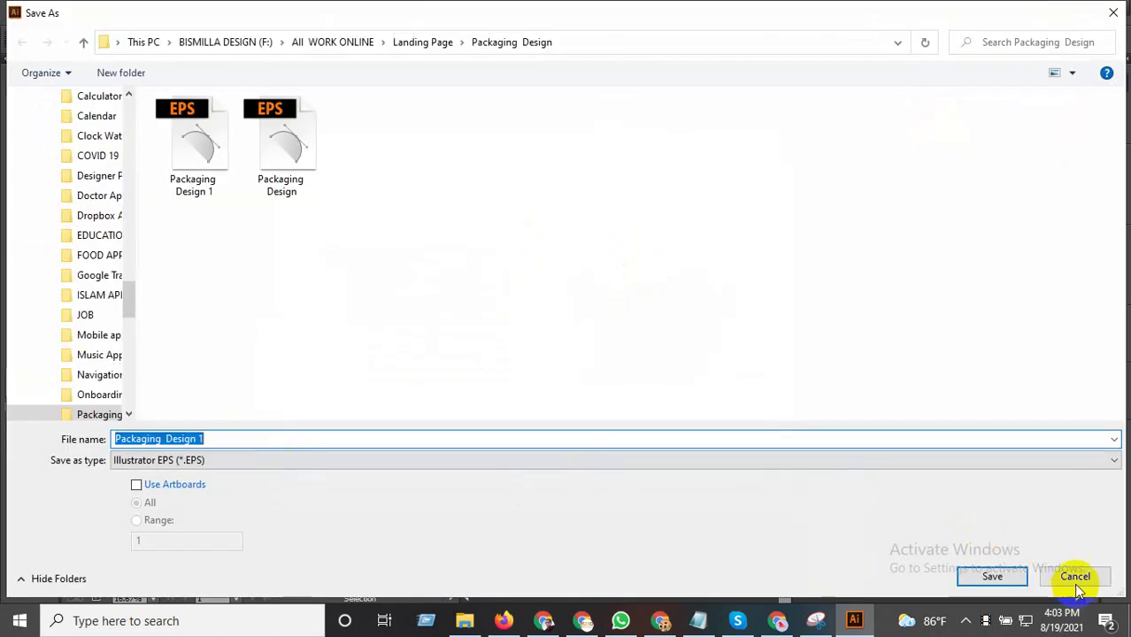
left_click(1076, 580)
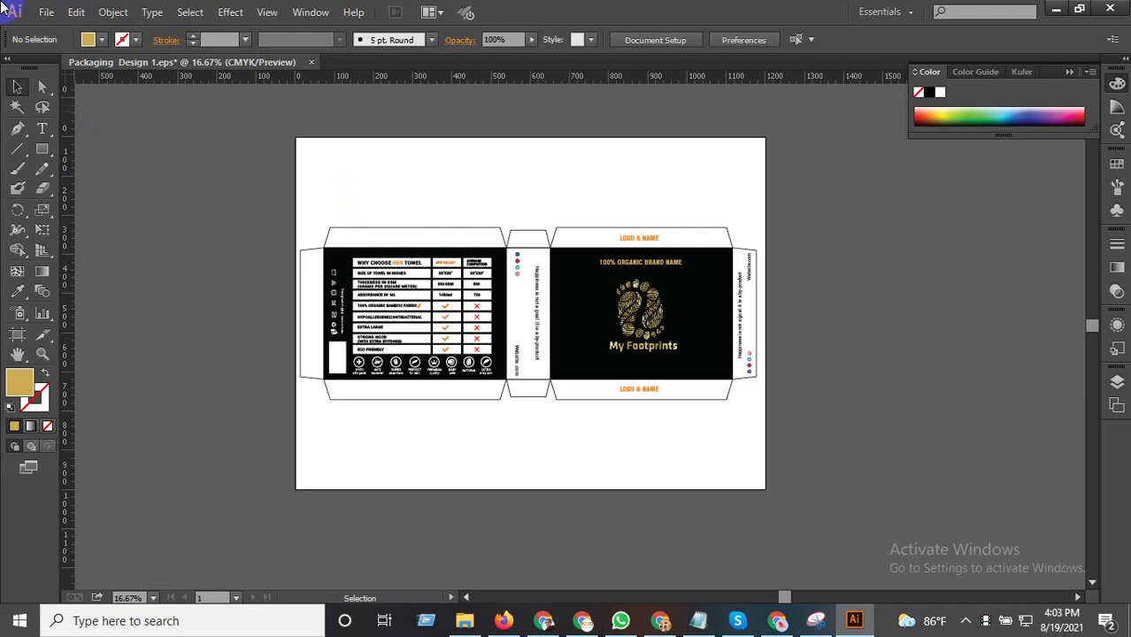
left_click(46, 11)
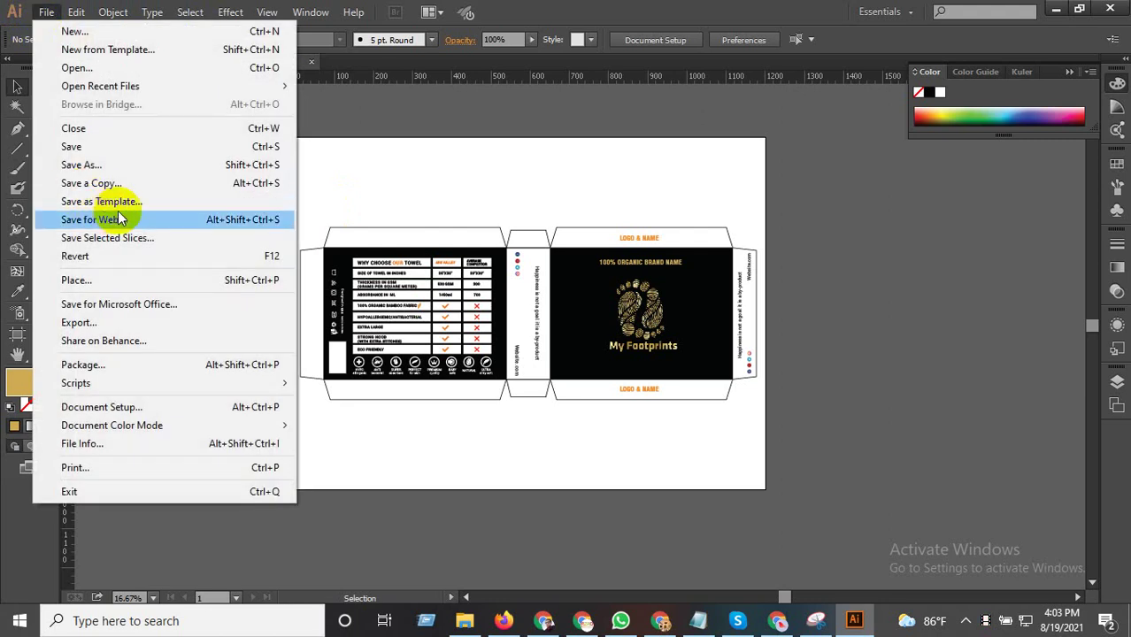
left_click(120, 218)
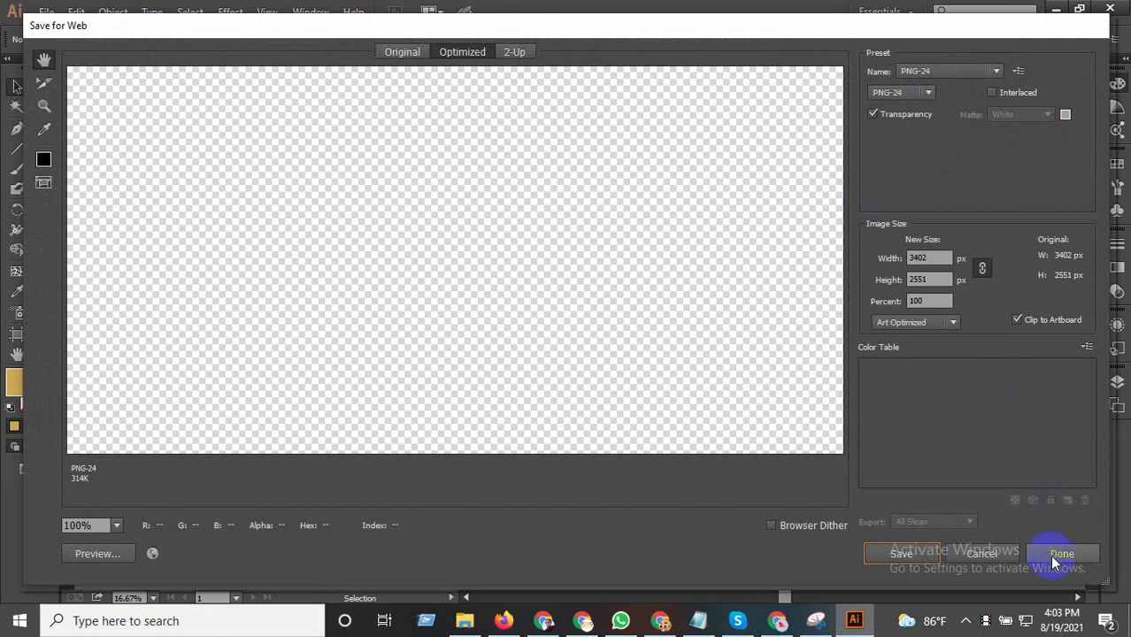
left_click(997, 554)
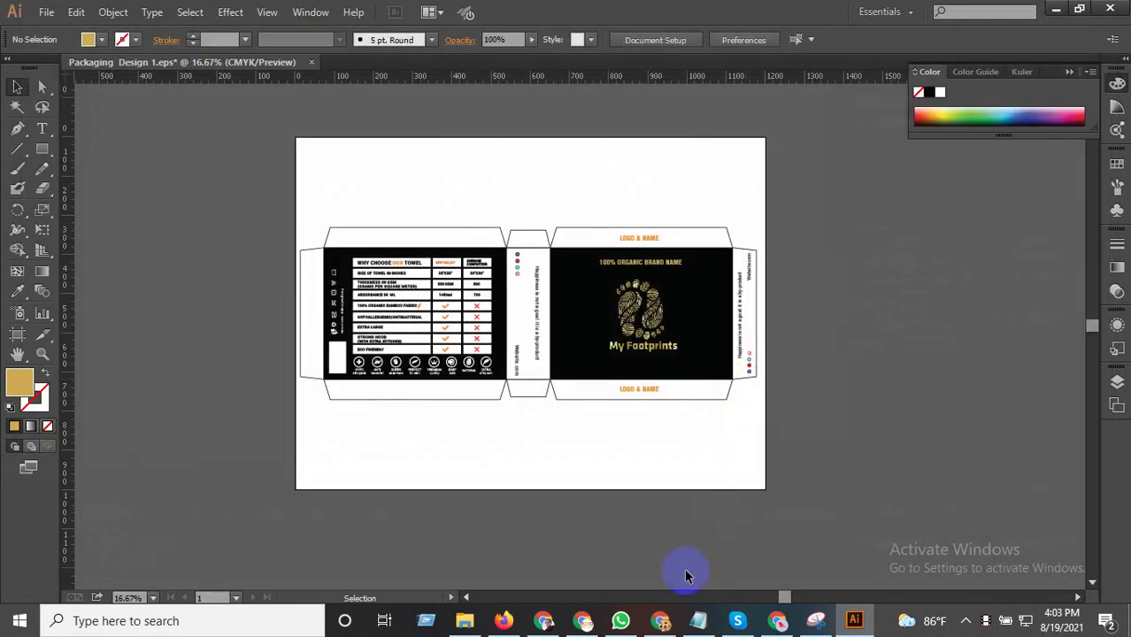
Start a contest entry in the browser and upload the exported box design PNG.
left_click(584, 620)
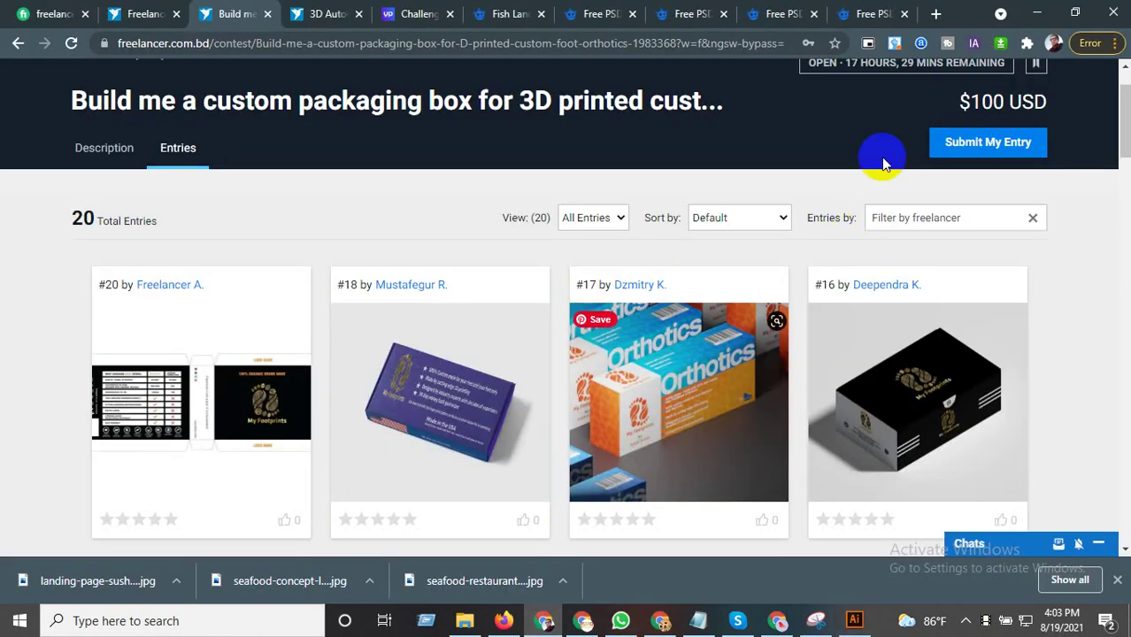
left_click(958, 142)
left_click(768, 350)
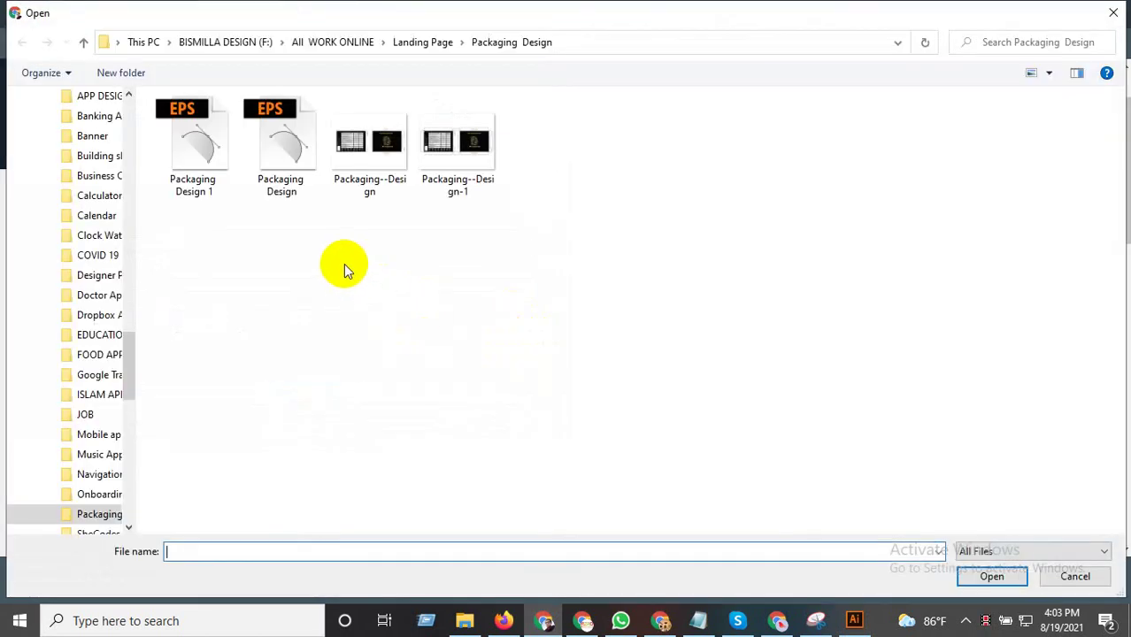
double_click(462, 171)
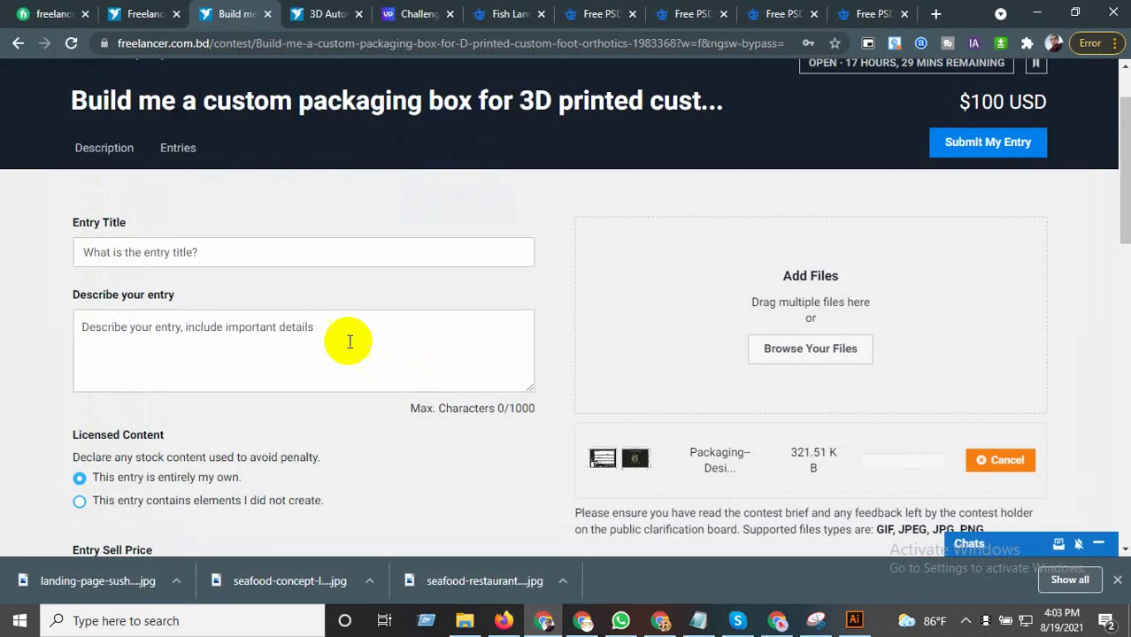
Fill the title and description with trial text, then clear the entry title.
left_click(293, 252)
left_click(177, 316)
left_click(378, 354)
type("LOgo & NAme")
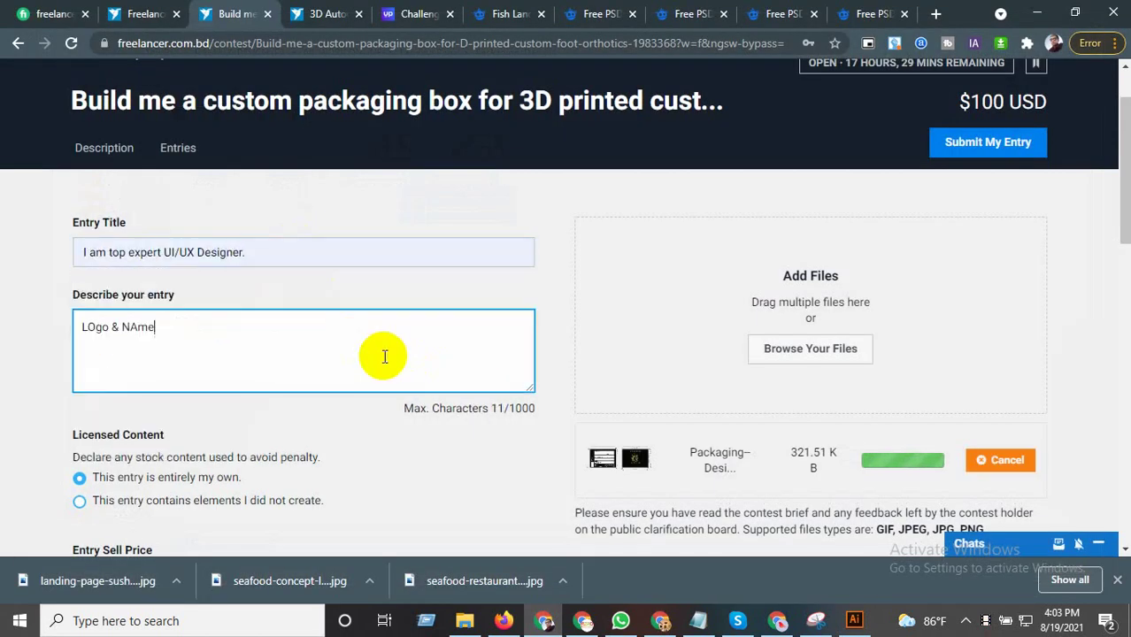
left_click_drag(284, 253, 40, 255)
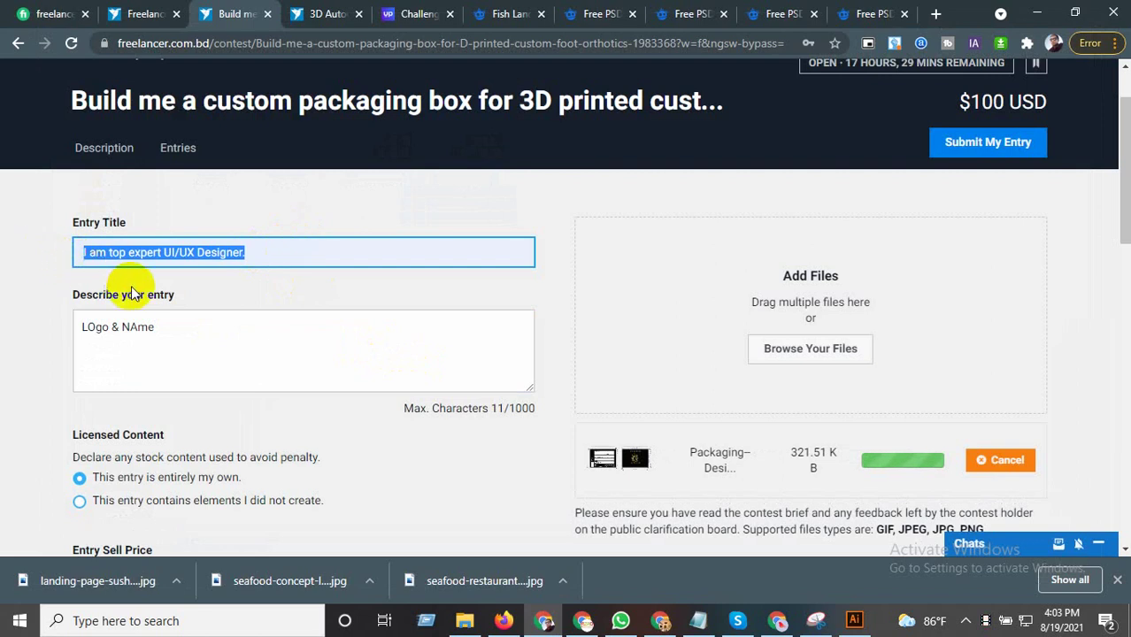
key("BackSpace")
Move the sentence 'i change the design of your choice' from the title into the description.
left_click(240, 251)
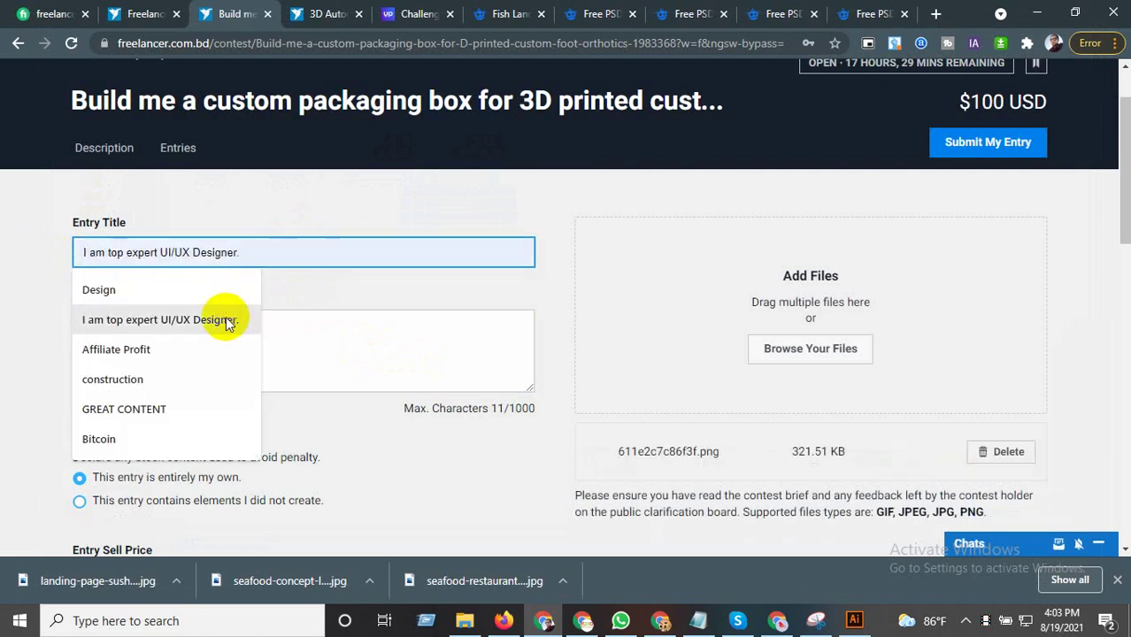
type("i")
left_click(228, 315)
left_click_drag(292, 257, 84, 250)
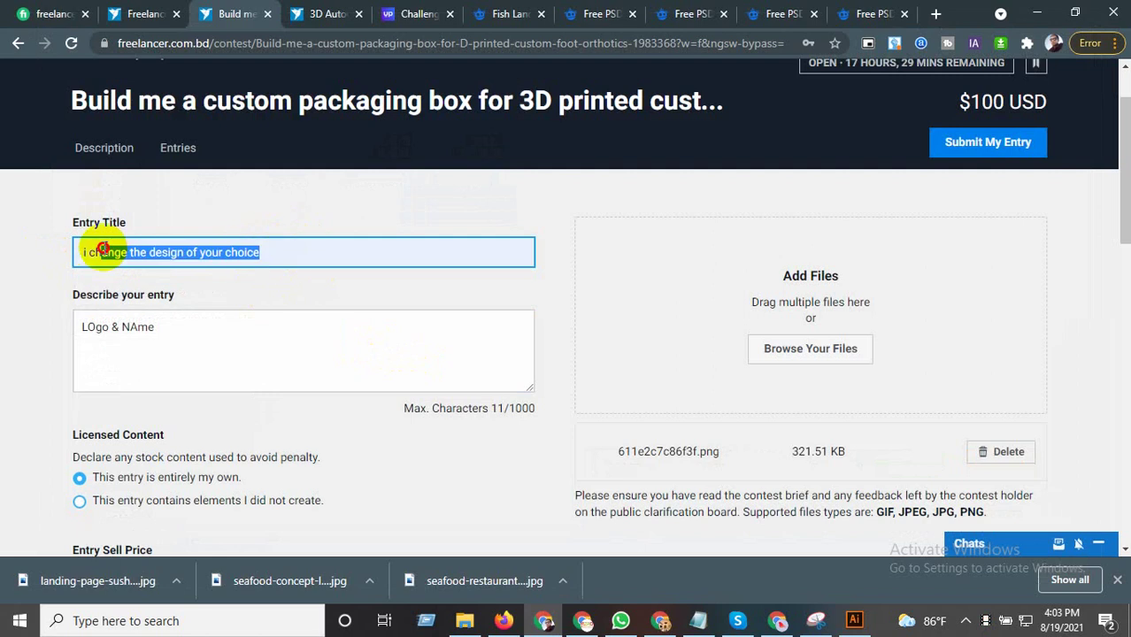
key("BackSpace")
left_click_drag(204, 329, 20, 341)
type("i change the design of your choice")
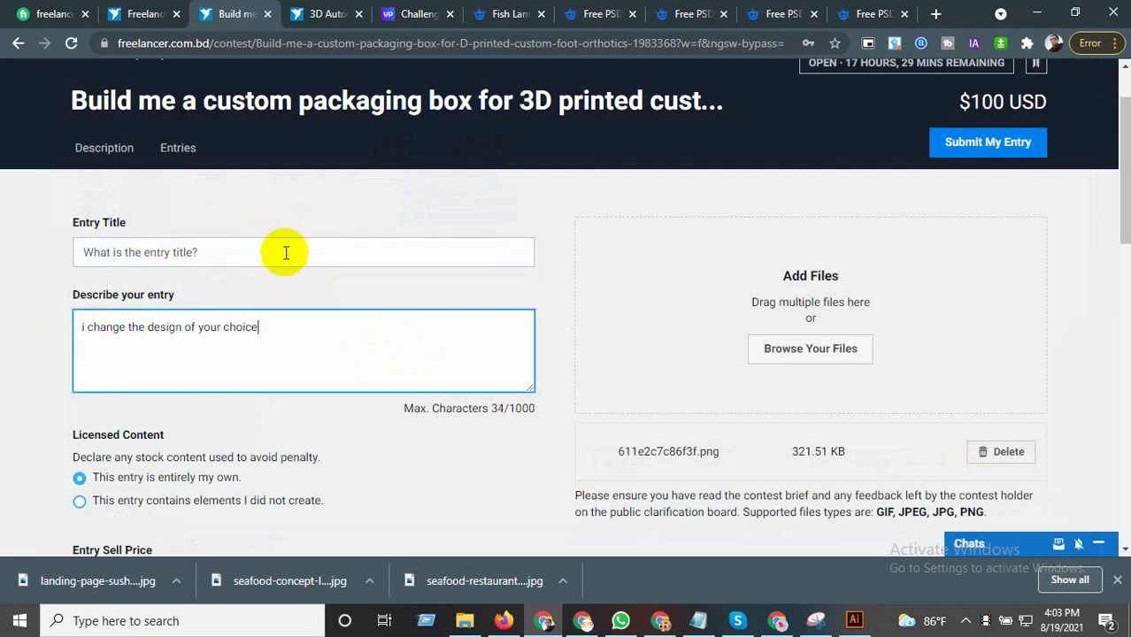
left_click(285, 250)
Fill the entry title from a saved suggestion and set the sell price to 100 USD.
left_click(266, 319)
scroll(376, 358, "down", 4)
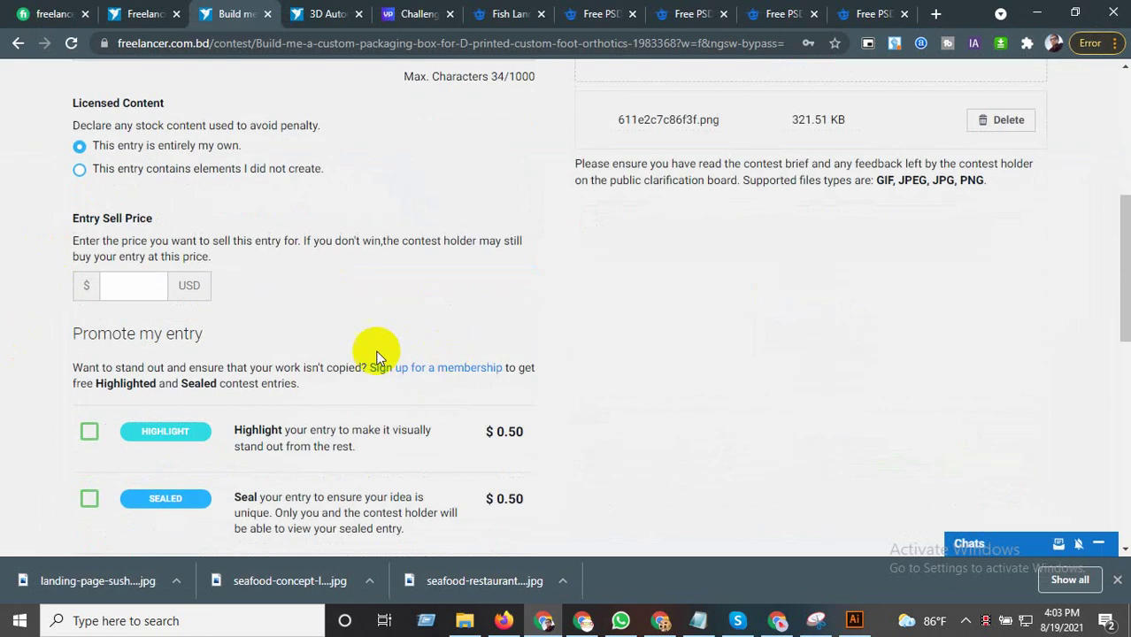
left_click(144, 284)
scroll(896, 316, "up", 5)
scroll(998, 144, "up", 2)
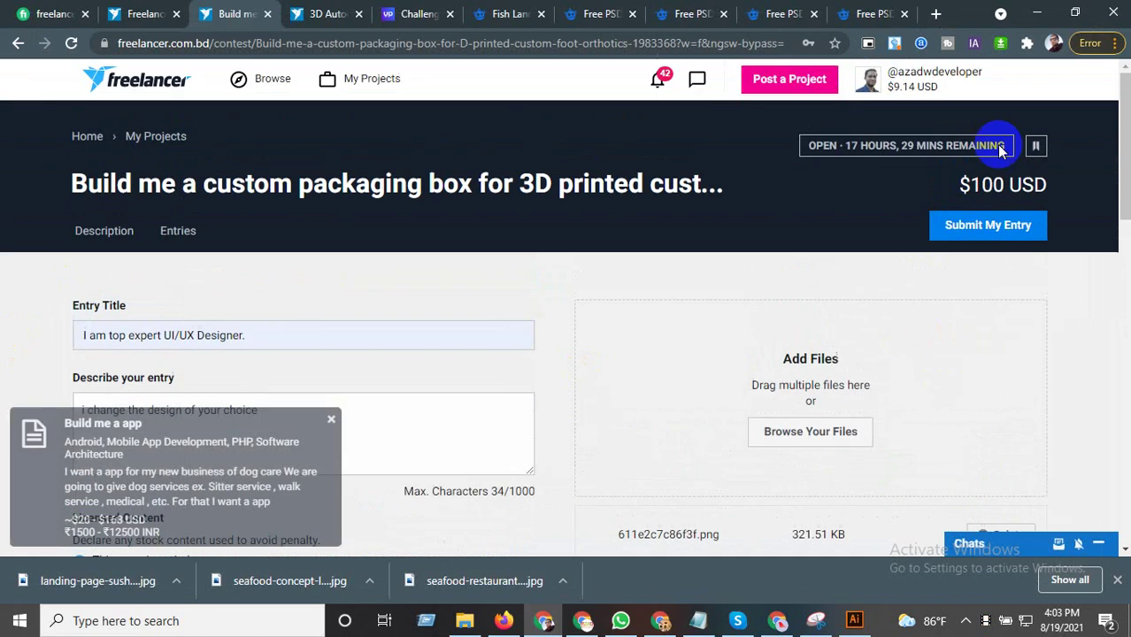
scroll(252, 343, "down", 4)
scroll(181, 335, "down", 4)
left_click(136, 205)
type("1")
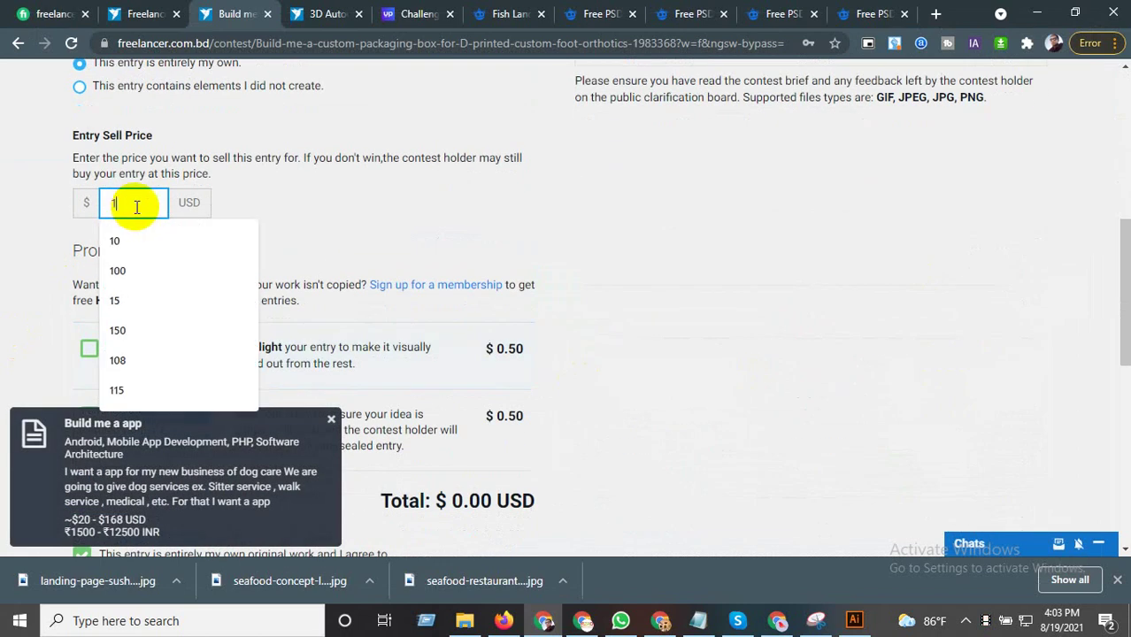
type("00")
scroll(478, 301, "down", 2)
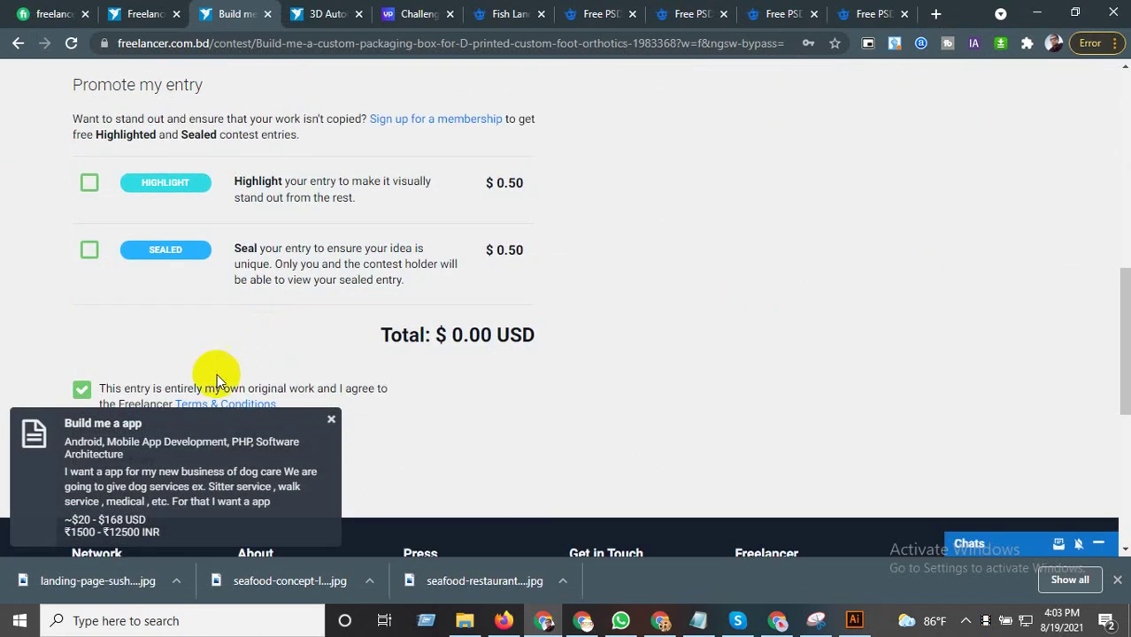
Submit the contest entry and dismiss the success message and downloads bar.
left_click(331, 420)
key("Return")
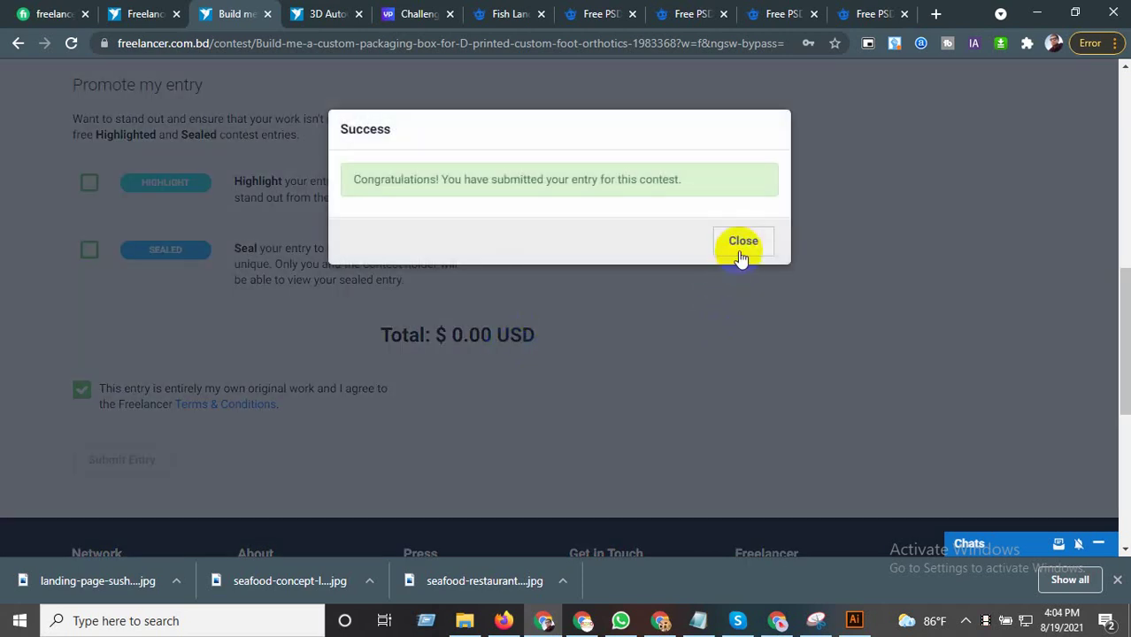
left_click(742, 244)
left_click(1117, 580)
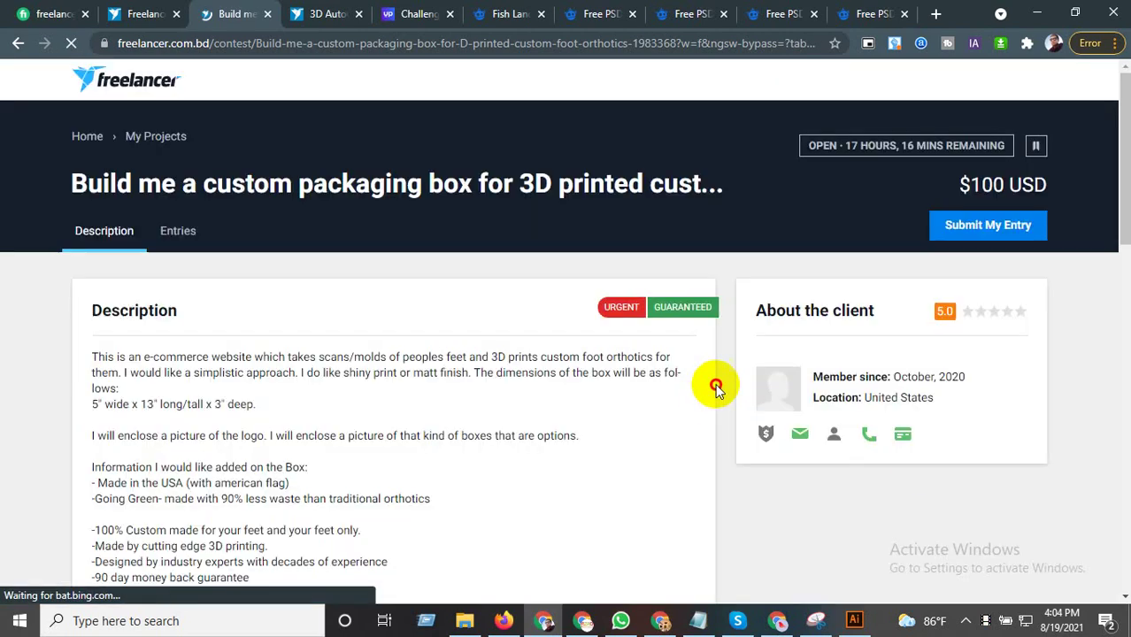
Browse the Entries tab's 21 submissions to locate the new box design as entry #21.
scroll(686, 443, "down", 3)
scroll(679, 485, "up", 3)
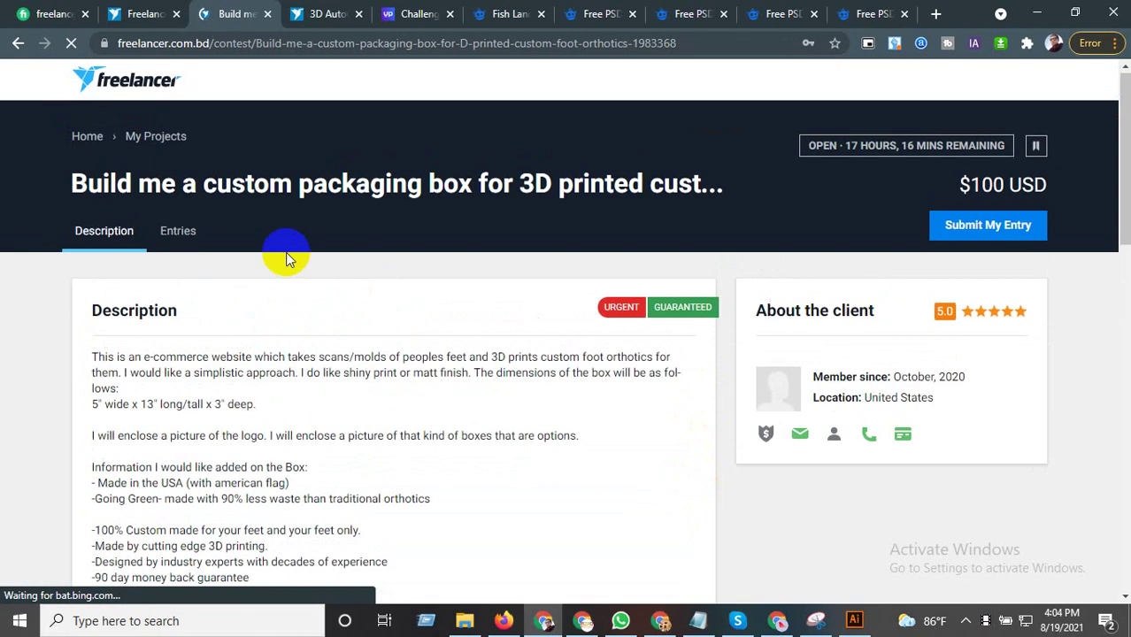
left_click(180, 230)
scroll(605, 394, "down", 1)
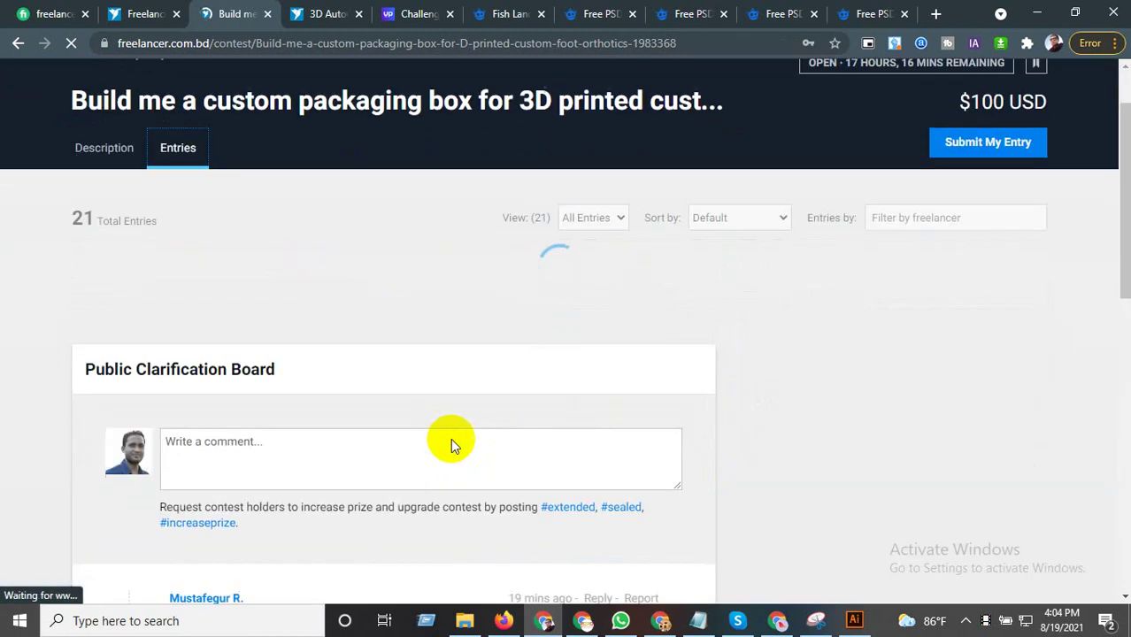
scroll(381, 452, "down", 1)
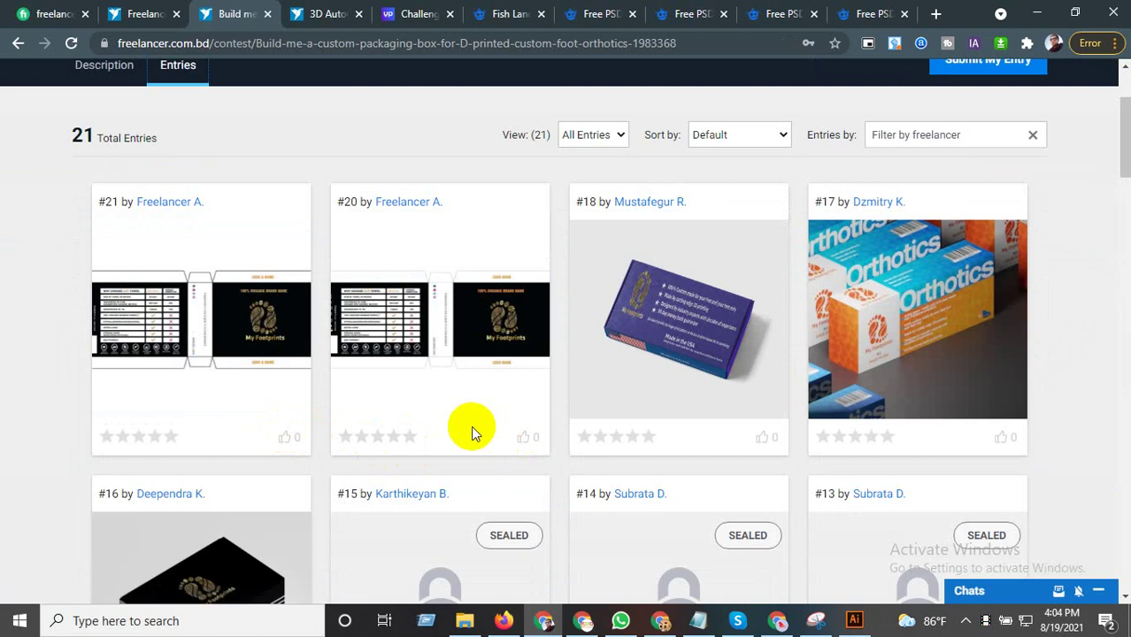
scroll(334, 453, "down", 1)
scroll(334, 457, "down", 5)
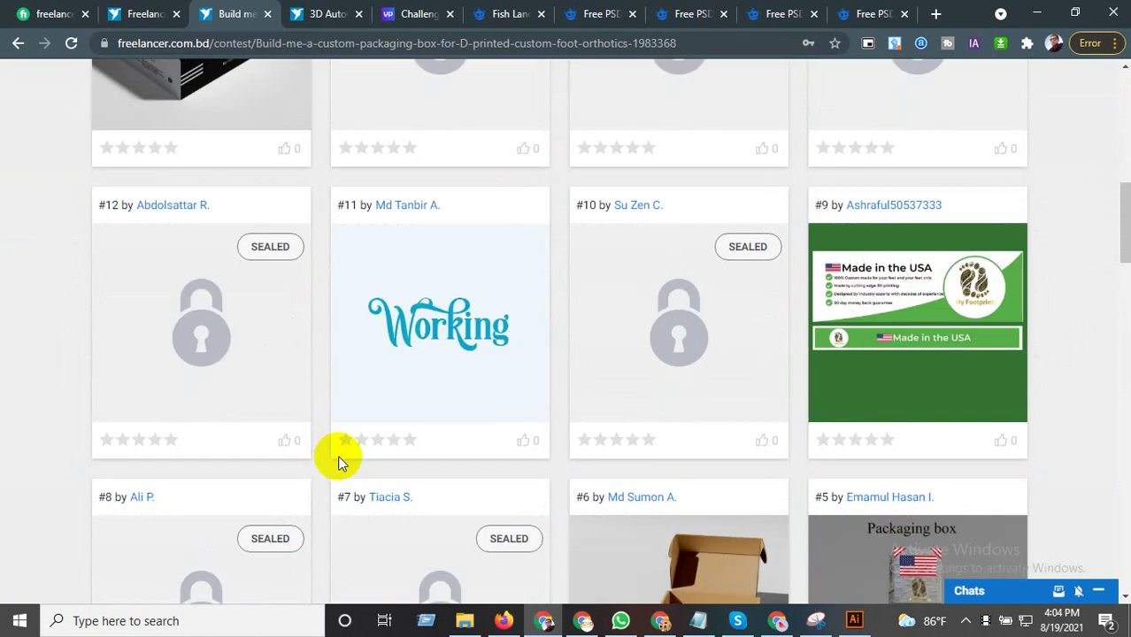
scroll(345, 455, "up", 5)
scroll(348, 464, "down", 2)
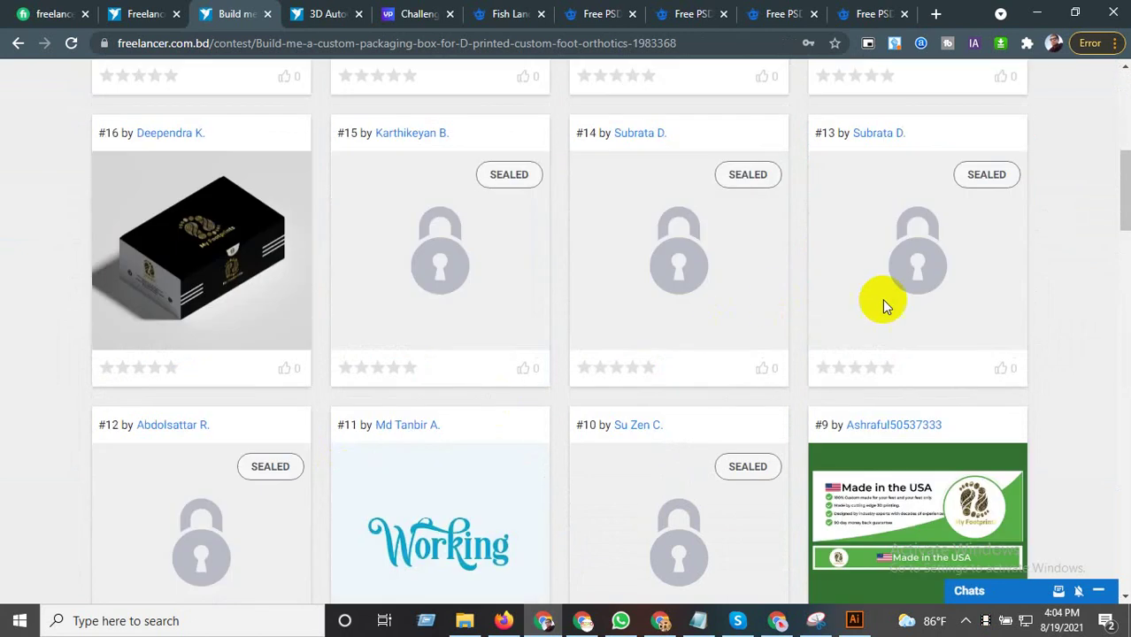
scroll(708, 434, "up", 1)
scroll(415, 435, "up", 1)
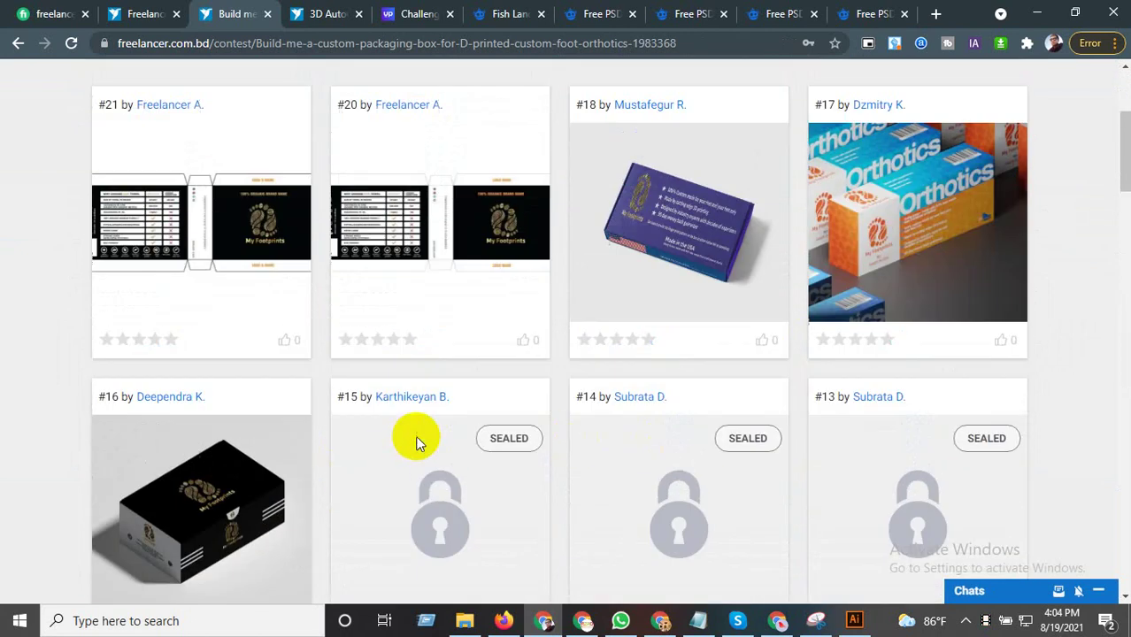
scroll(332, 462, "up", 1)
scroll(323, 462, "up", 1)
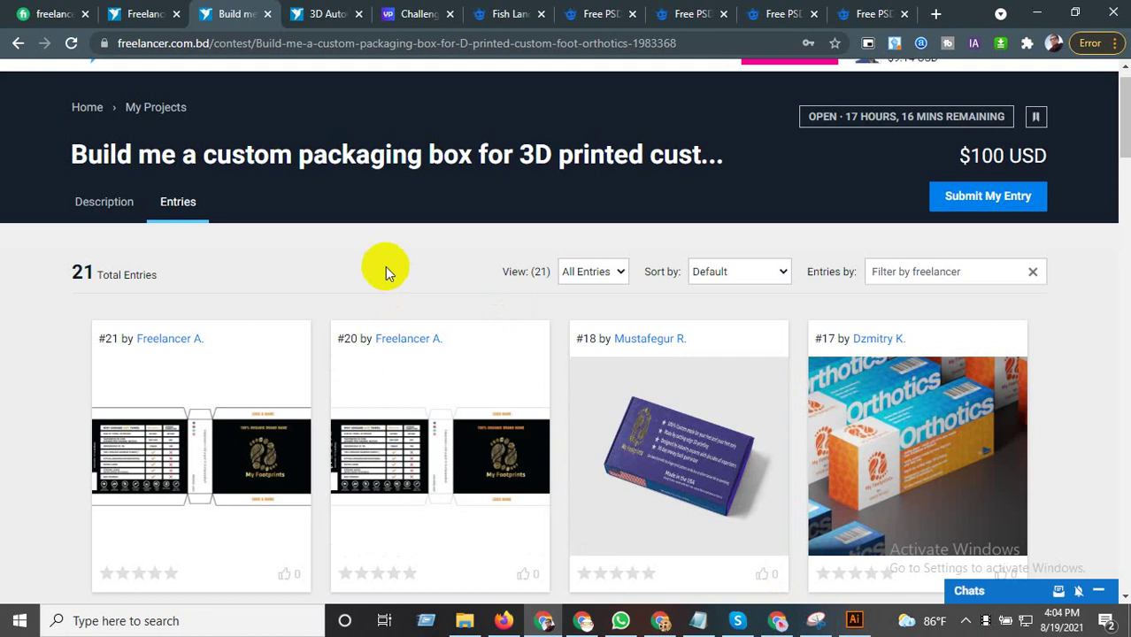
left_click(314, 165)
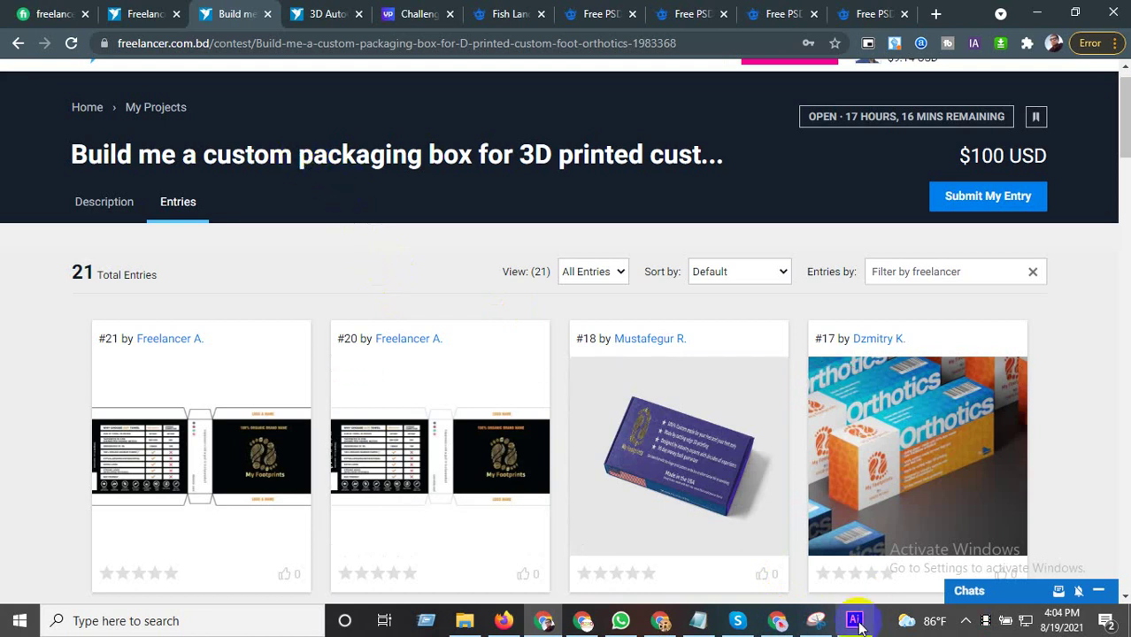